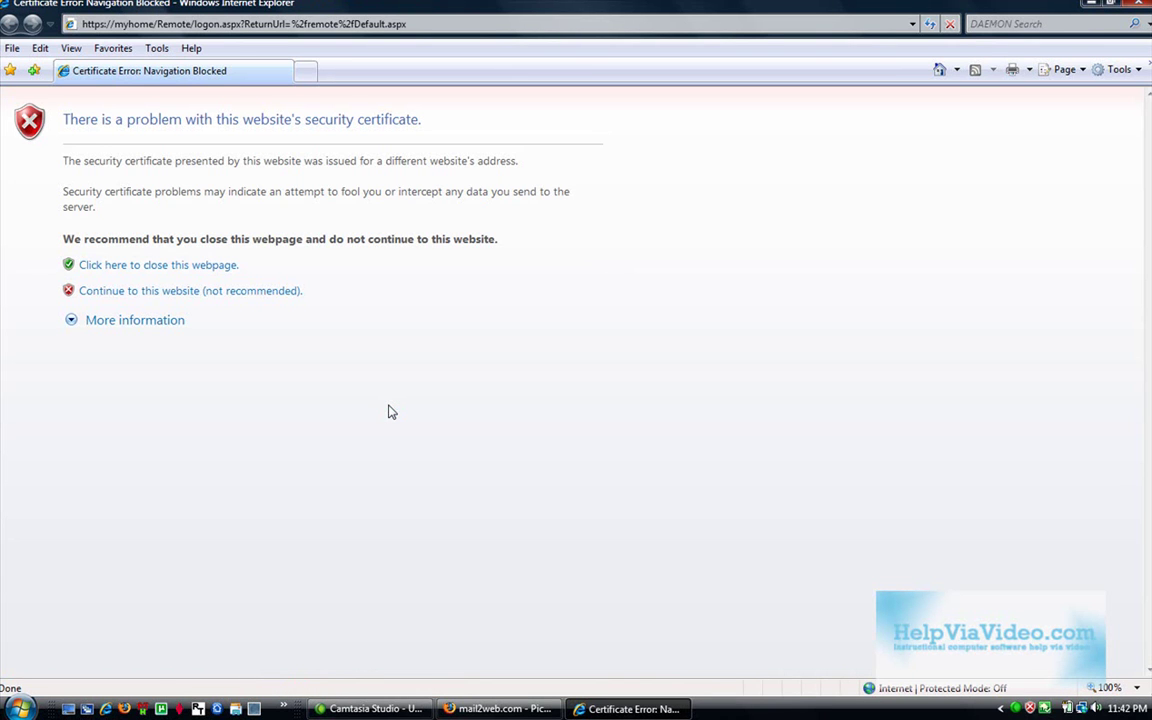
Step: Go to logmein.com and choose Get Started, then Sign Up for LogMeIn Free
click(232, 24)
text(logmei)
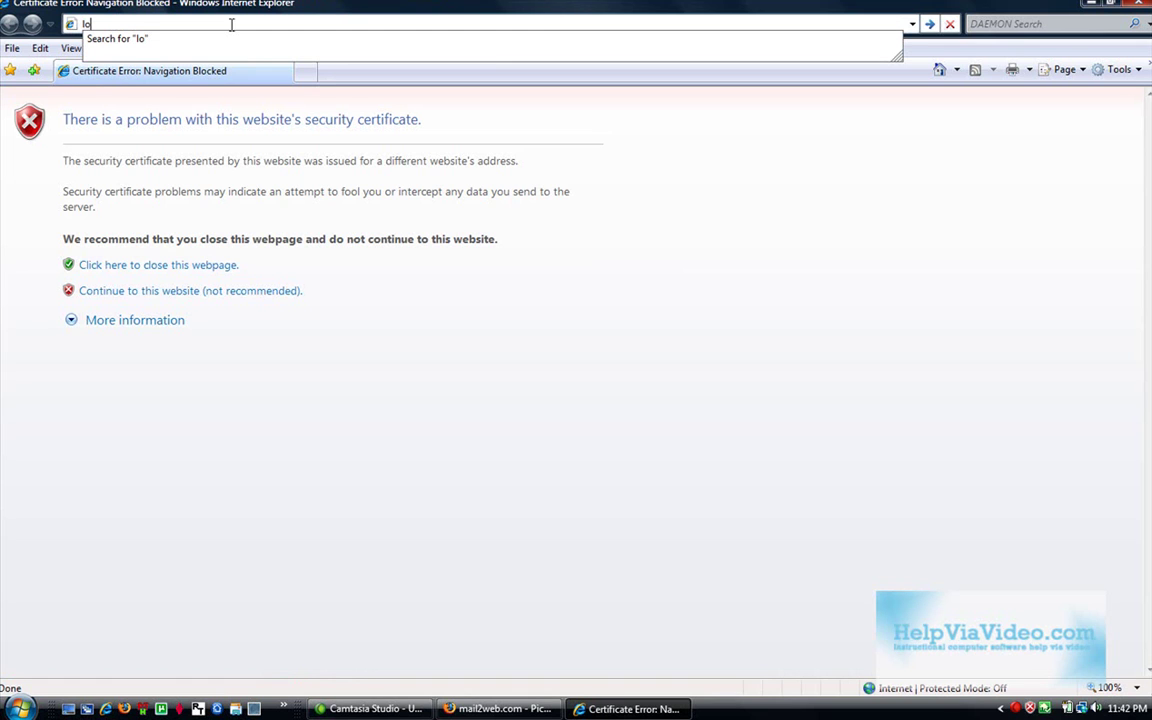
text(n.com)
key(Return)
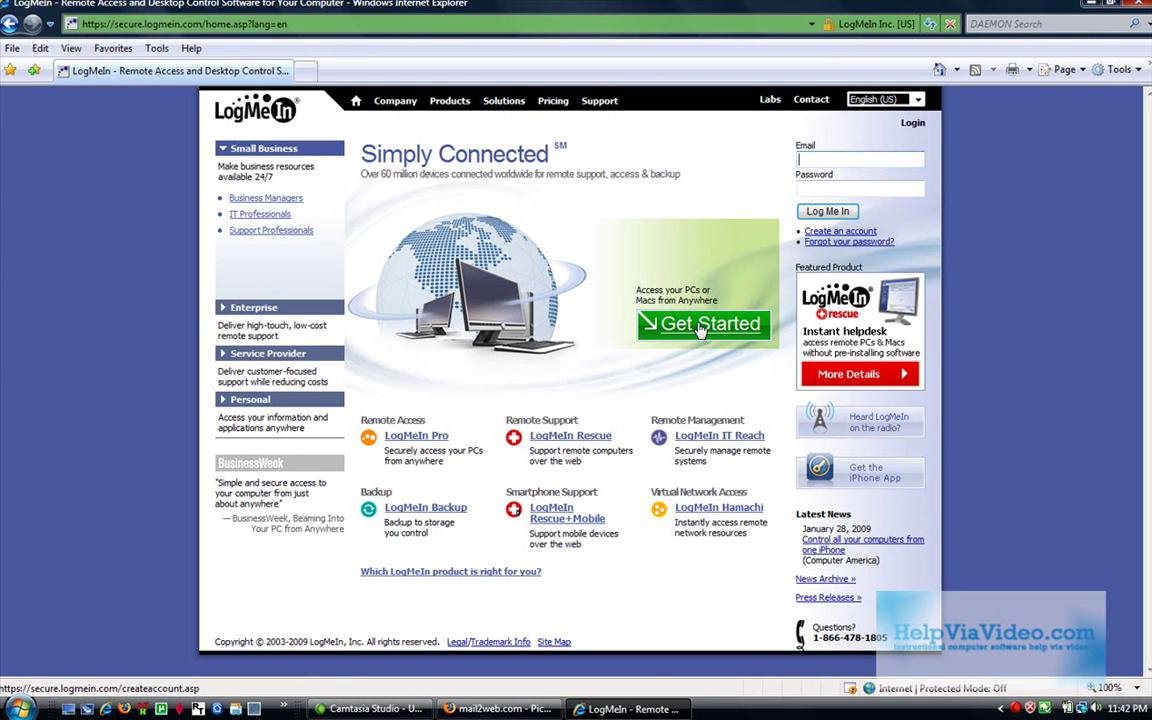
click(700, 328)
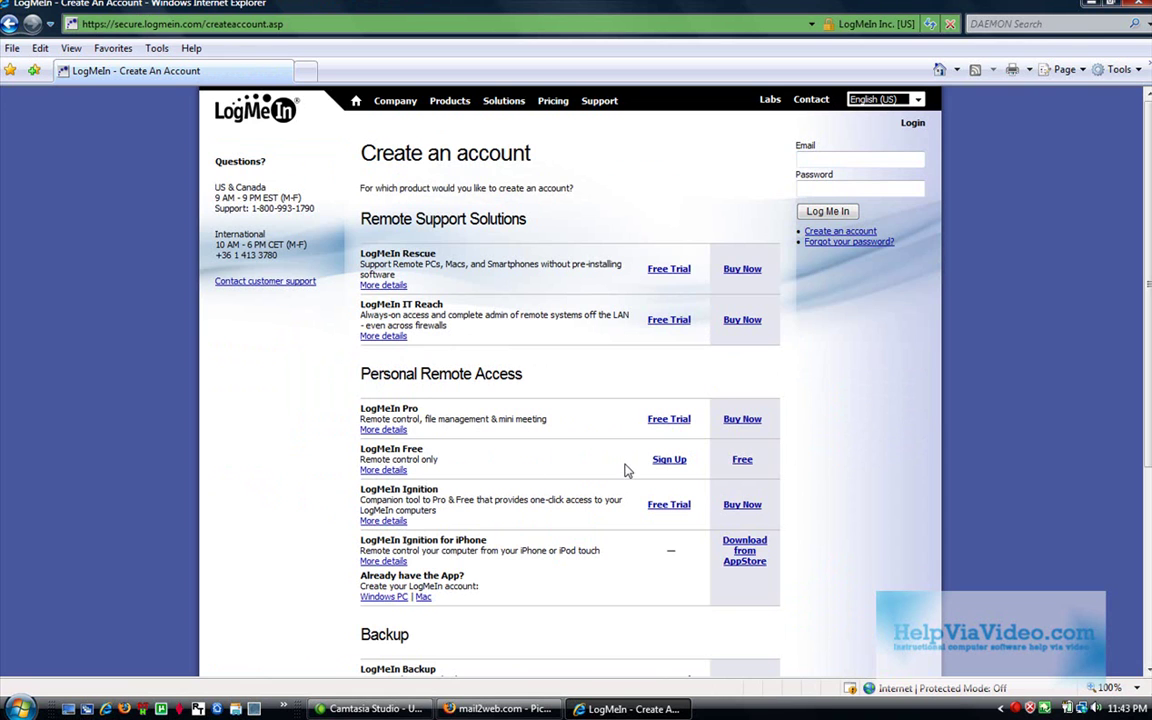
click(668, 466)
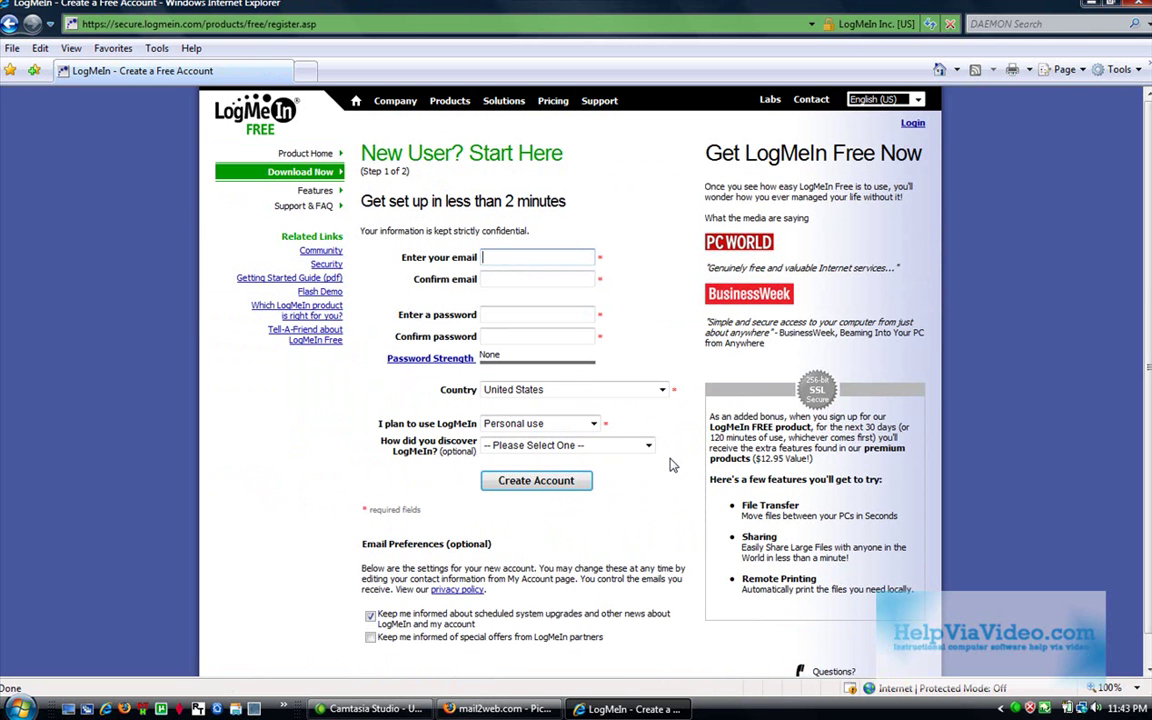
Step: Return to the LogMeIn Free registration form and enter the account email address
click(9, 24)
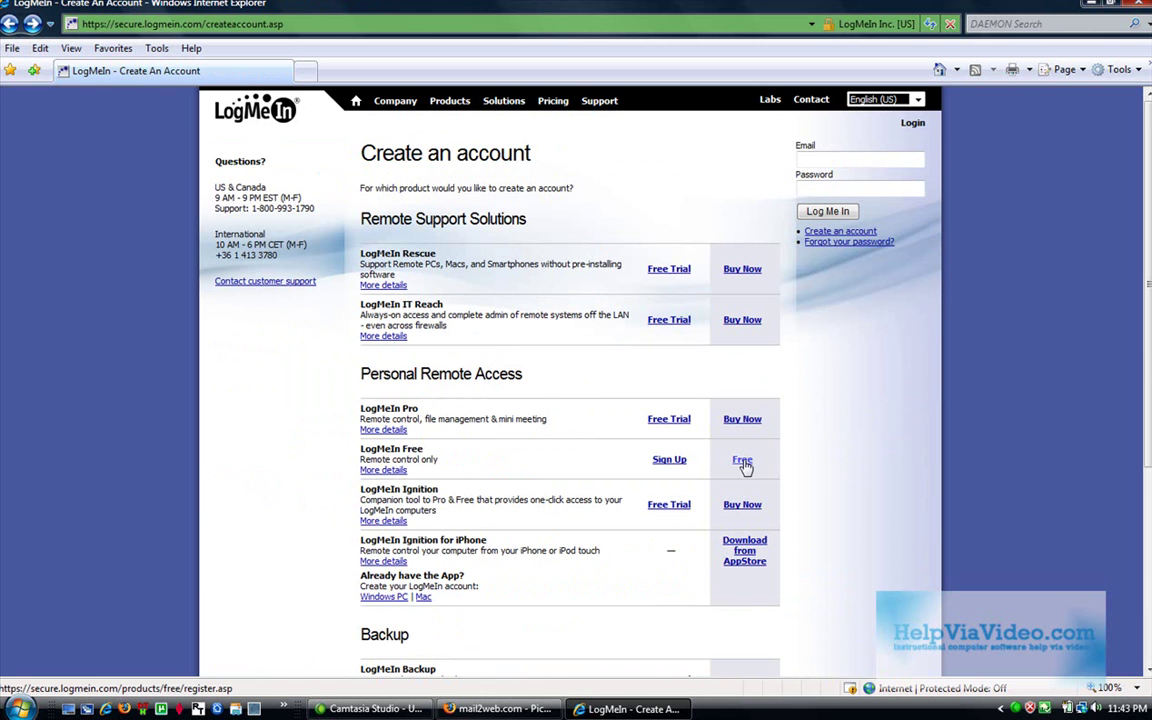
click(742, 461)
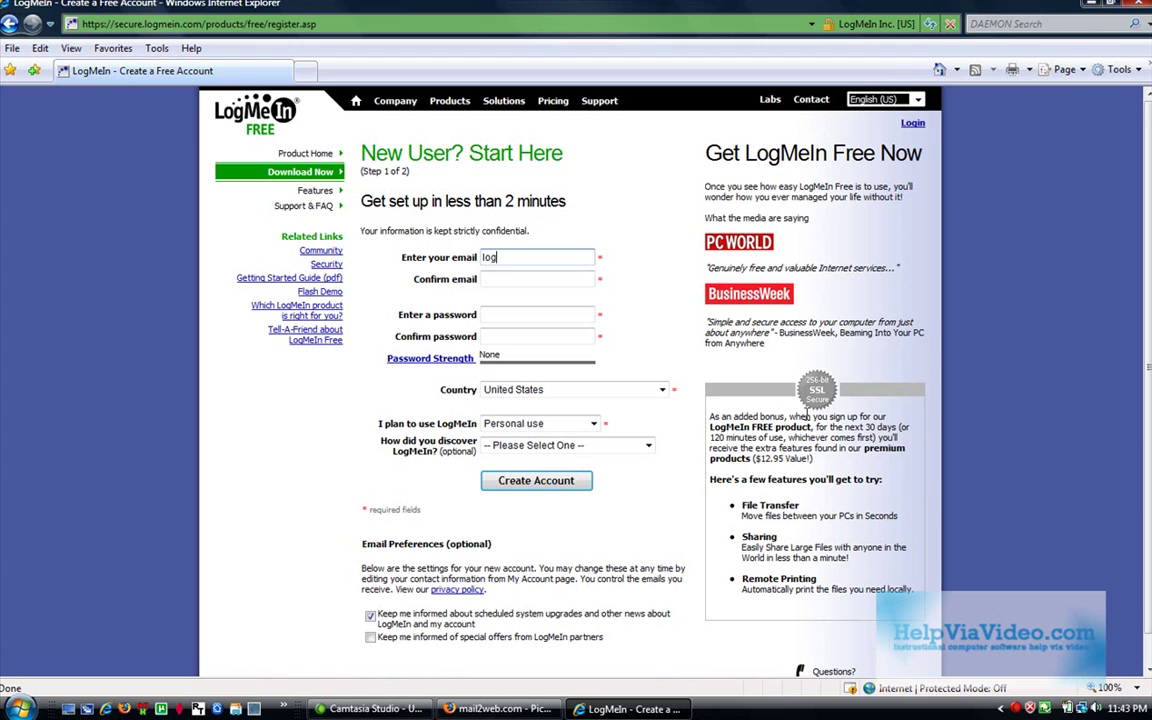
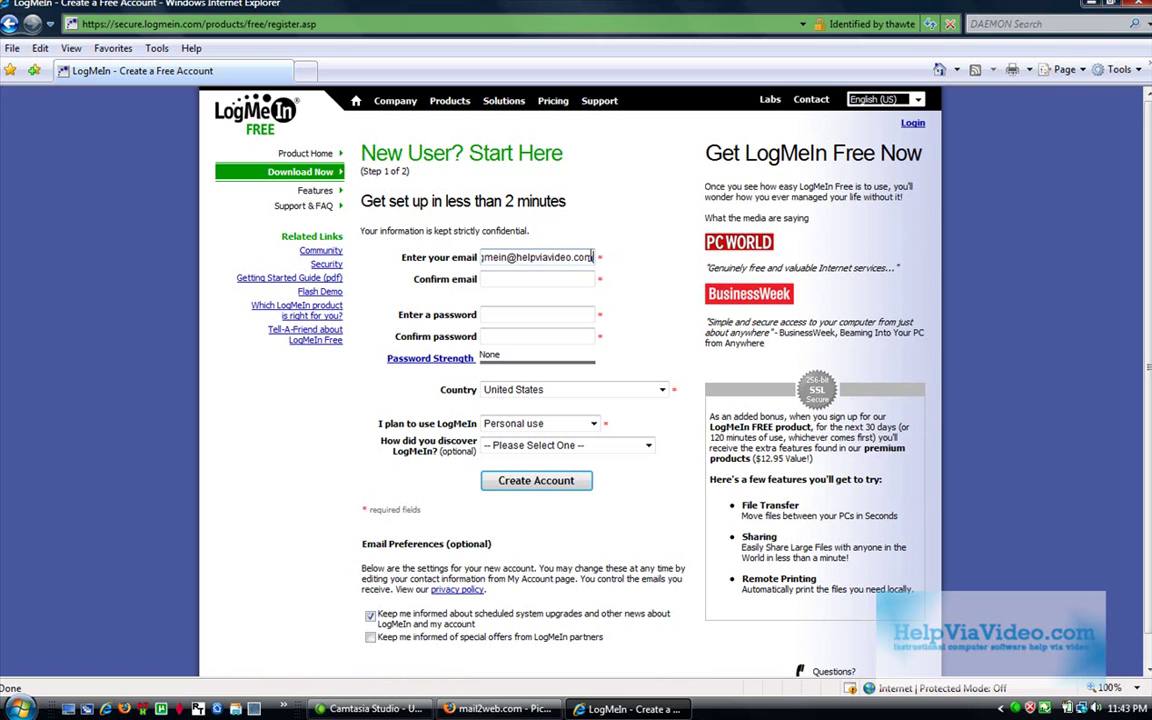
Step: Copy the entered email address and paste it into the Confirm email field
drag(592, 254, 430, 298)
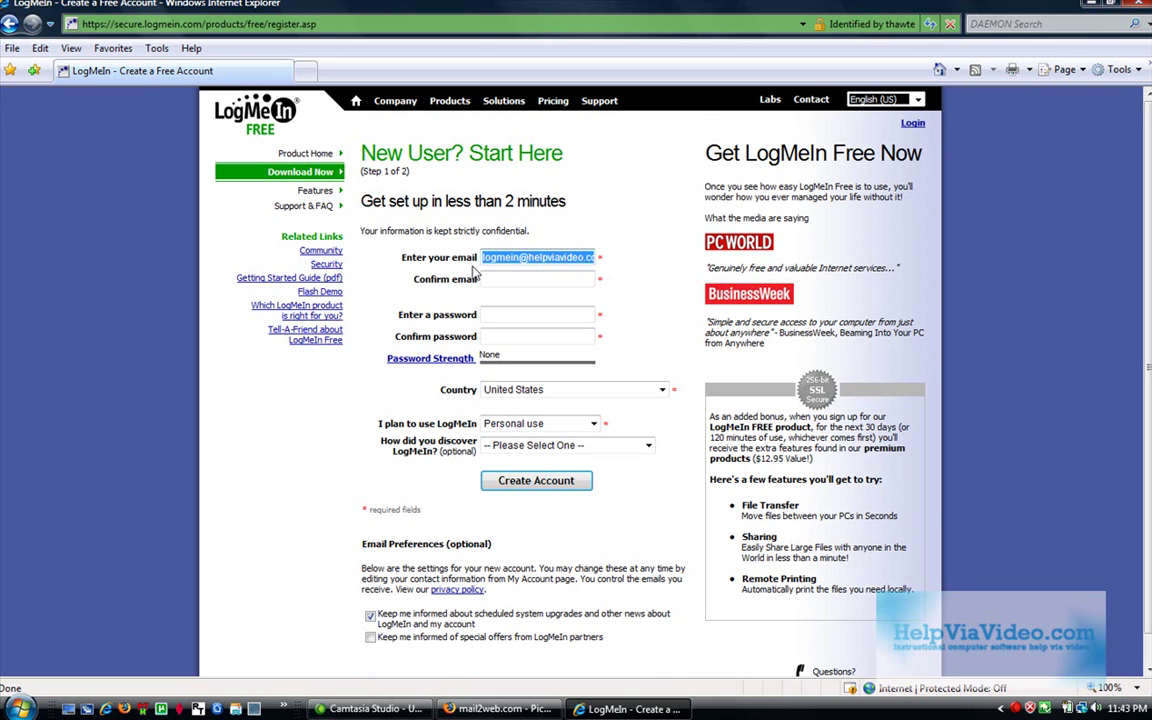
right_click(510, 260)
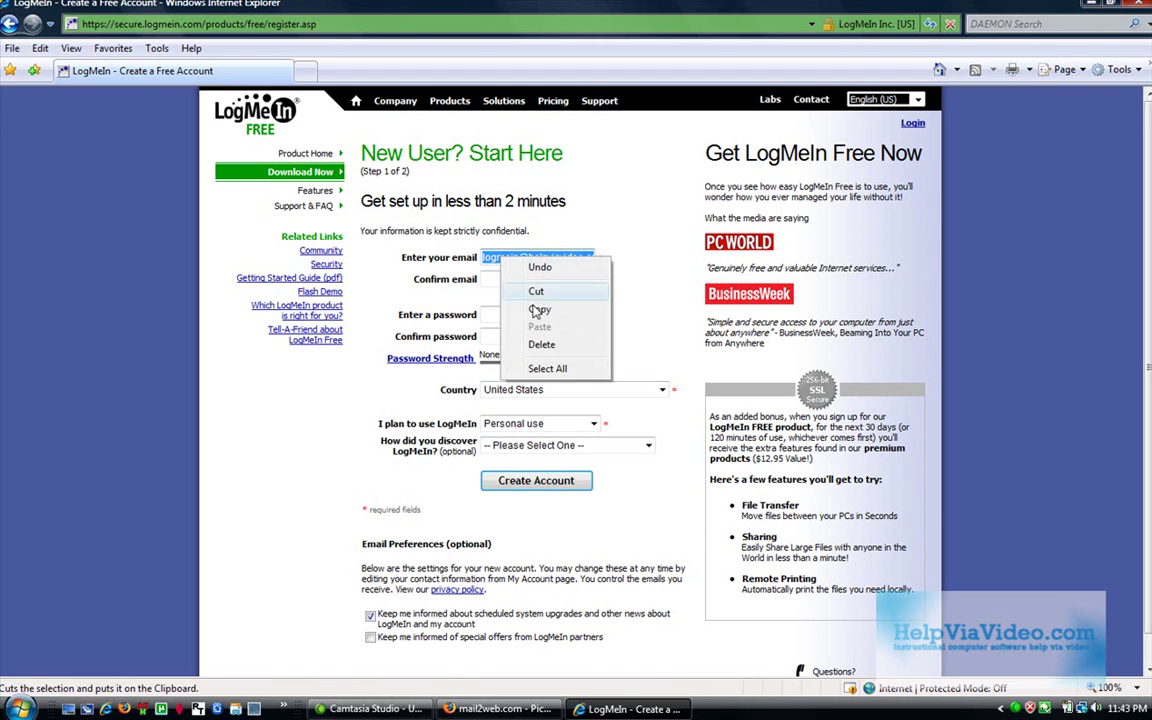
click(539, 309)
click(500, 281)
right_click(498, 281)
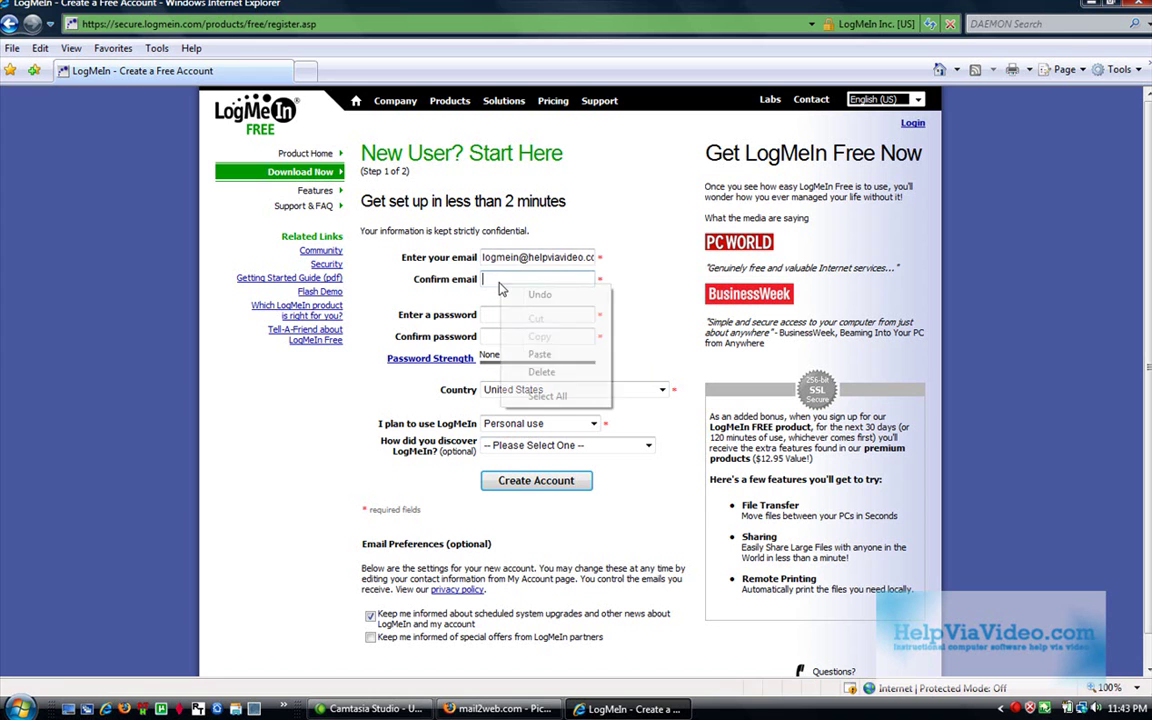
click(522, 350)
click(486, 314)
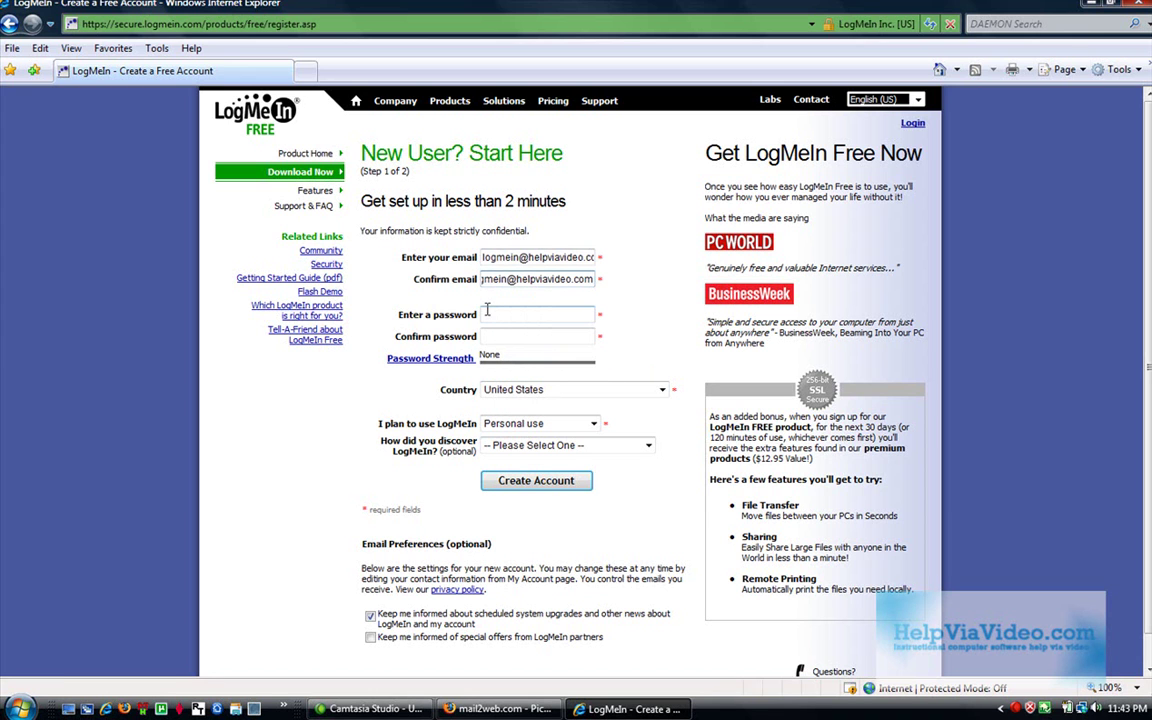
Step: Enter the account password in both password fields
key(Tab)
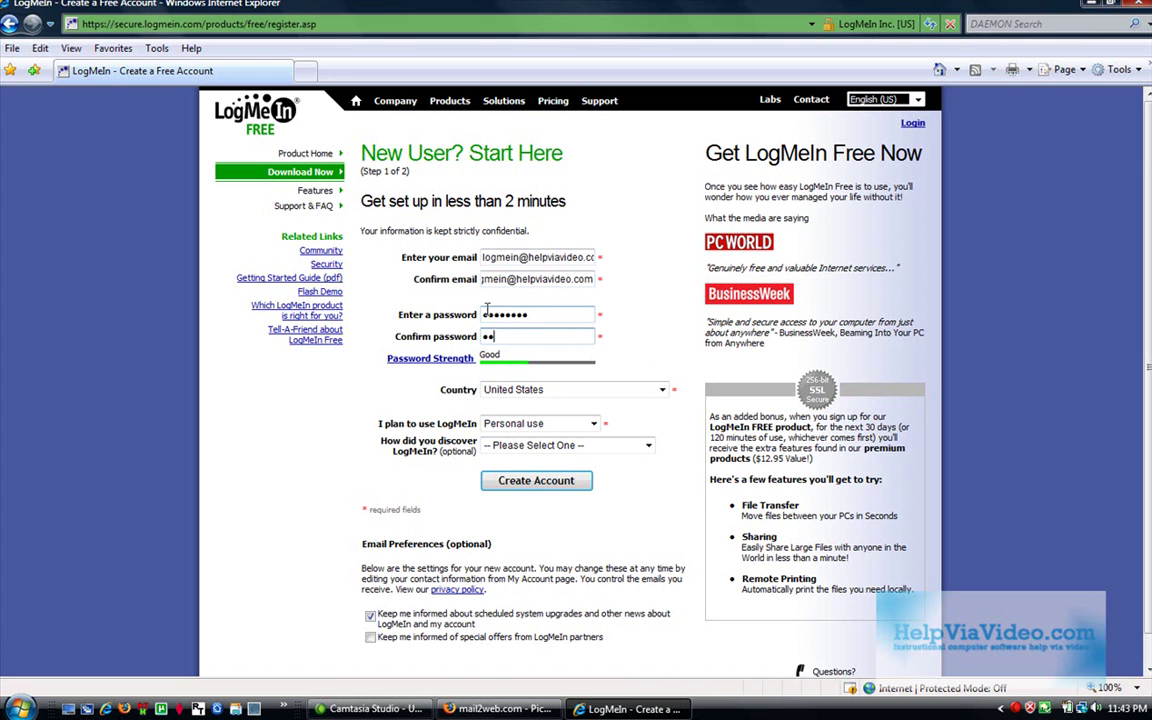
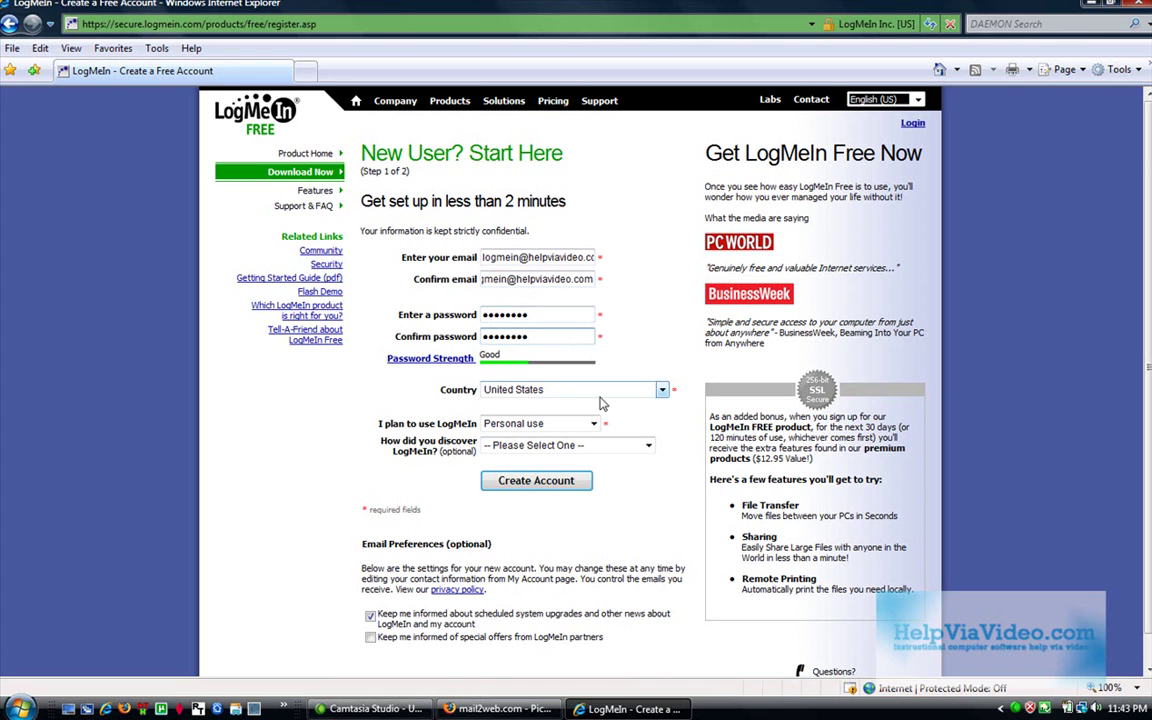
Step: Set Country to Canada and opt out of the system-upgrade news emails
click(662, 389)
key(Down)
key(Down)
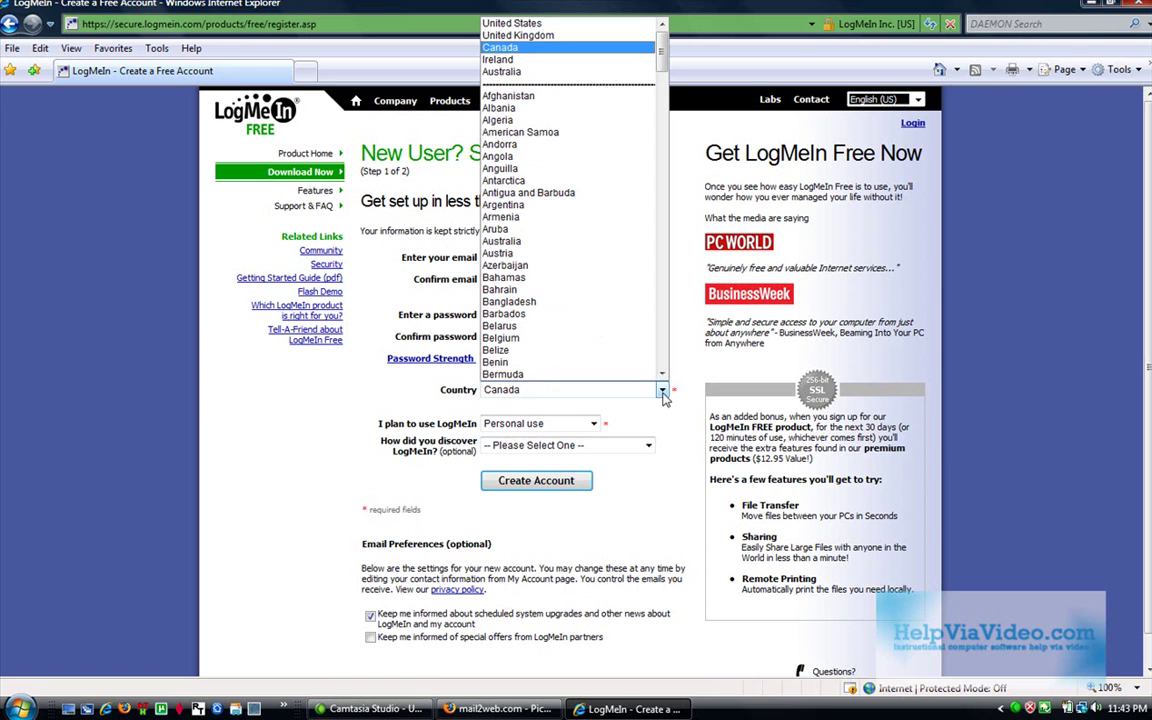
click(662, 374)
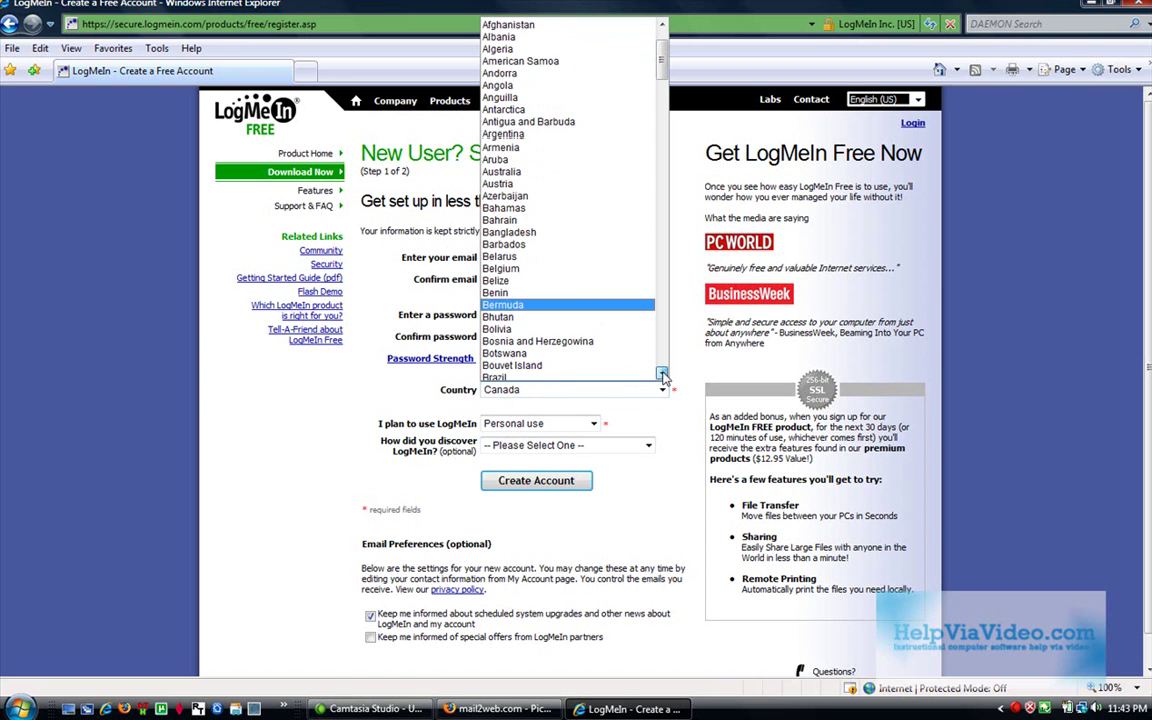
click(662, 374)
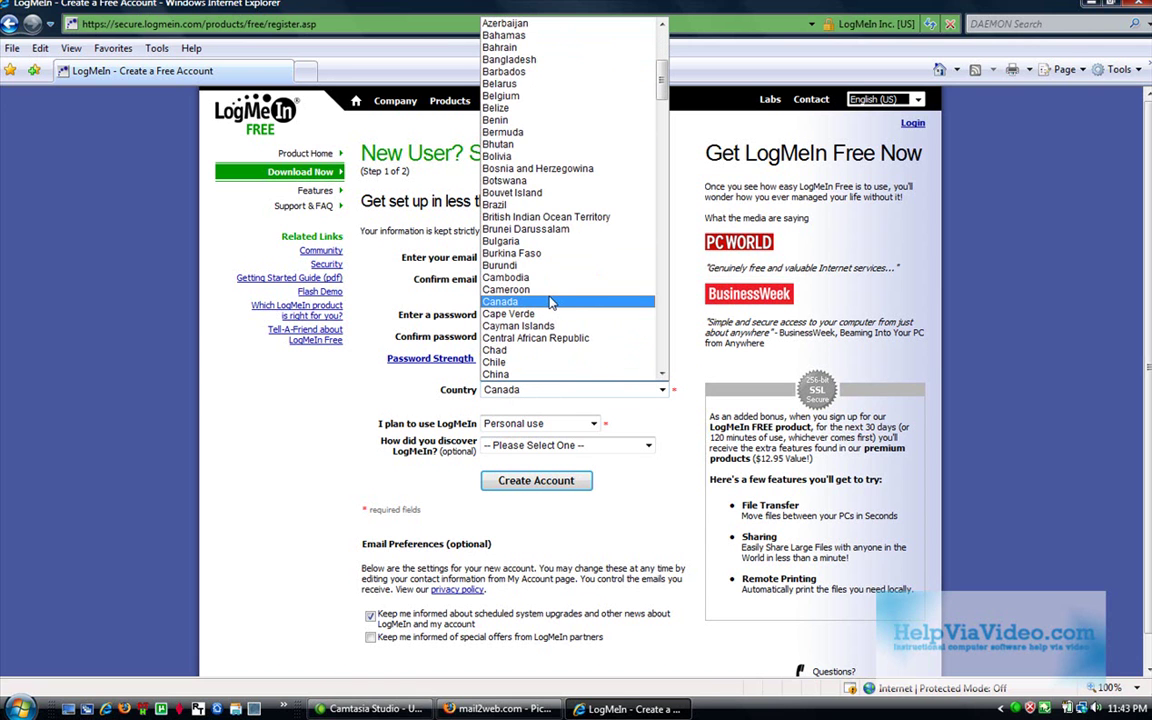
click(550, 304)
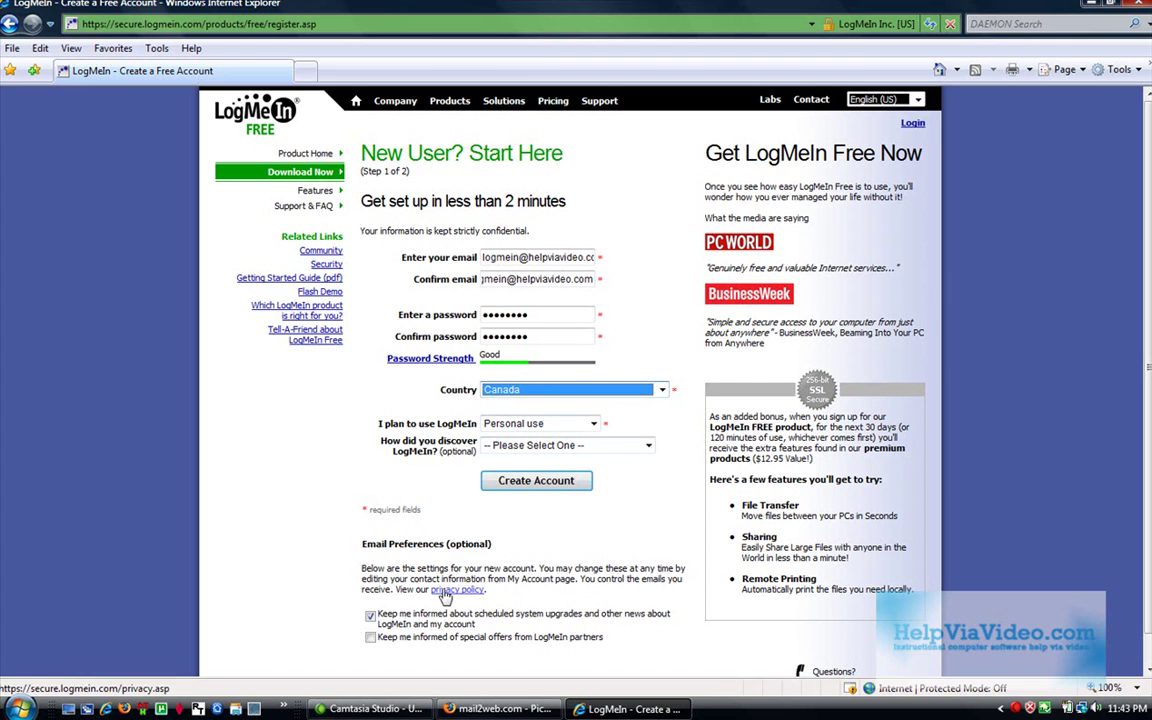
click(370, 618)
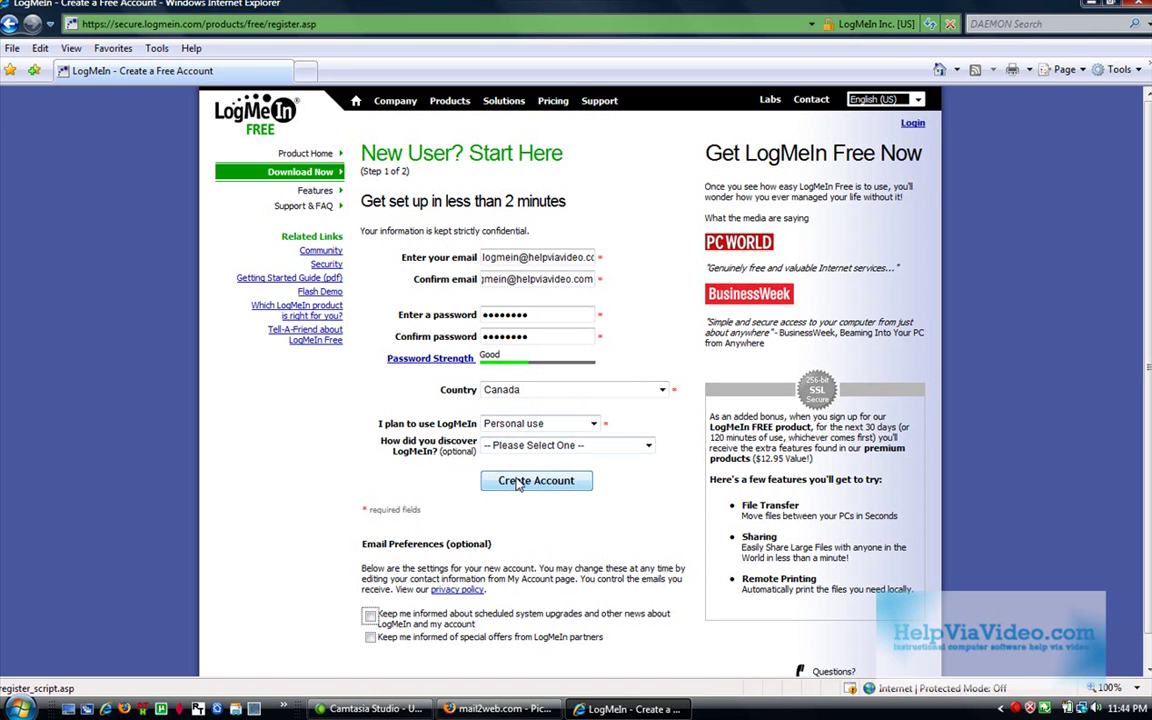
Step: Submit Create Account, then switch to the mail2web inbox in Firefox
click(518, 482)
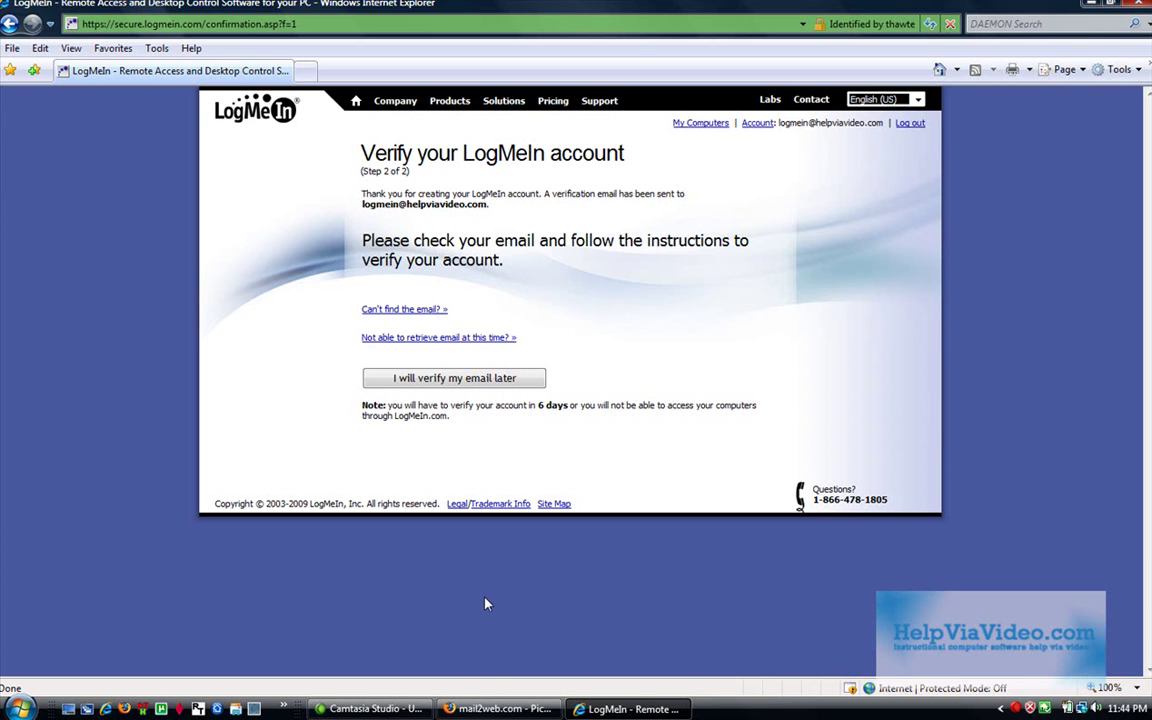
click(493, 709)
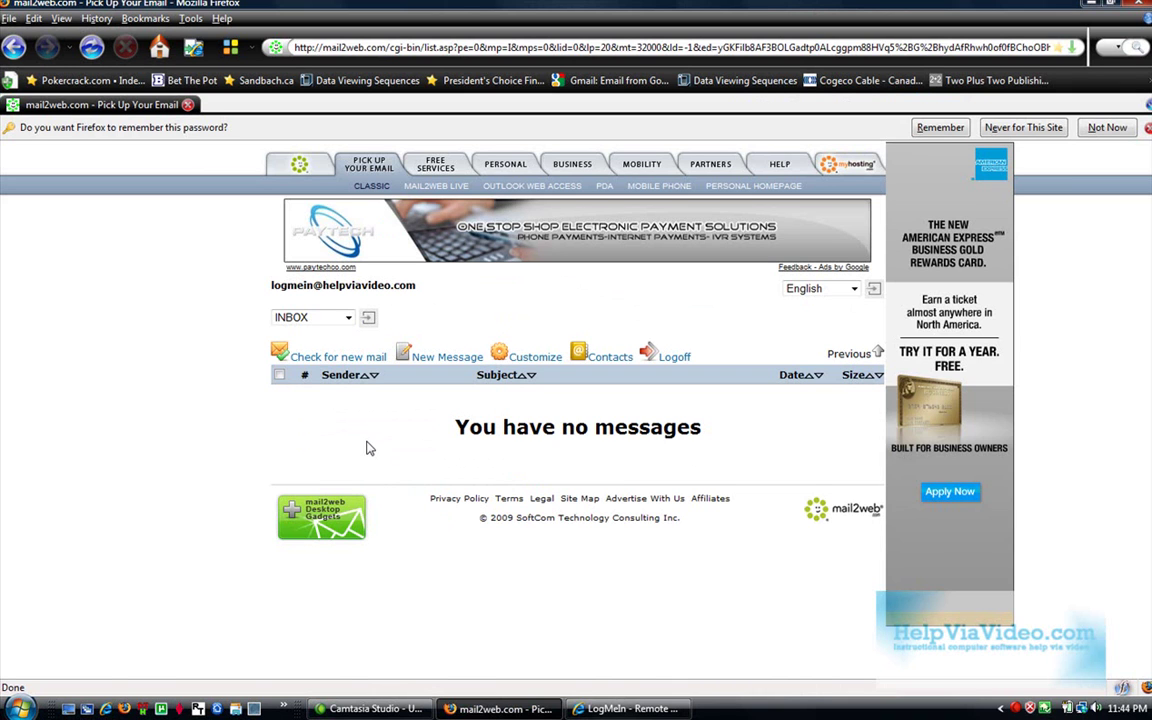
Step: Reload the mail2web inbox with F5 to check for the verification email
key(F5)
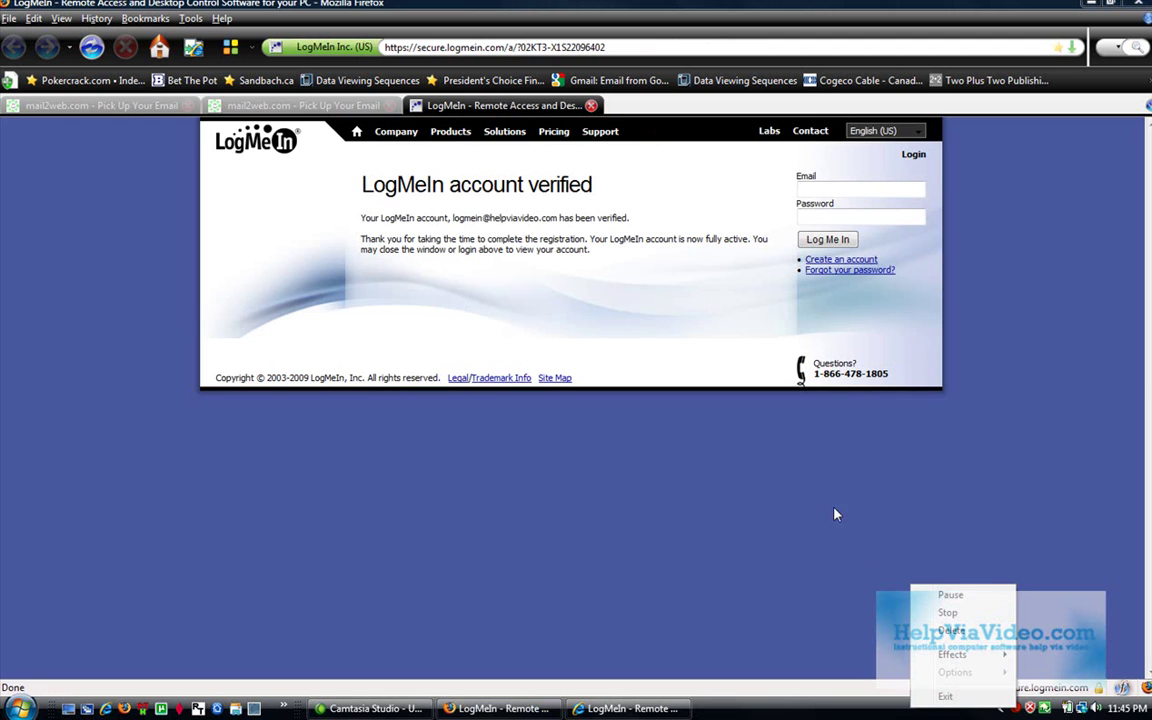
Step: Log in to LogMeIn with the new account's email and password
click(715, 310)
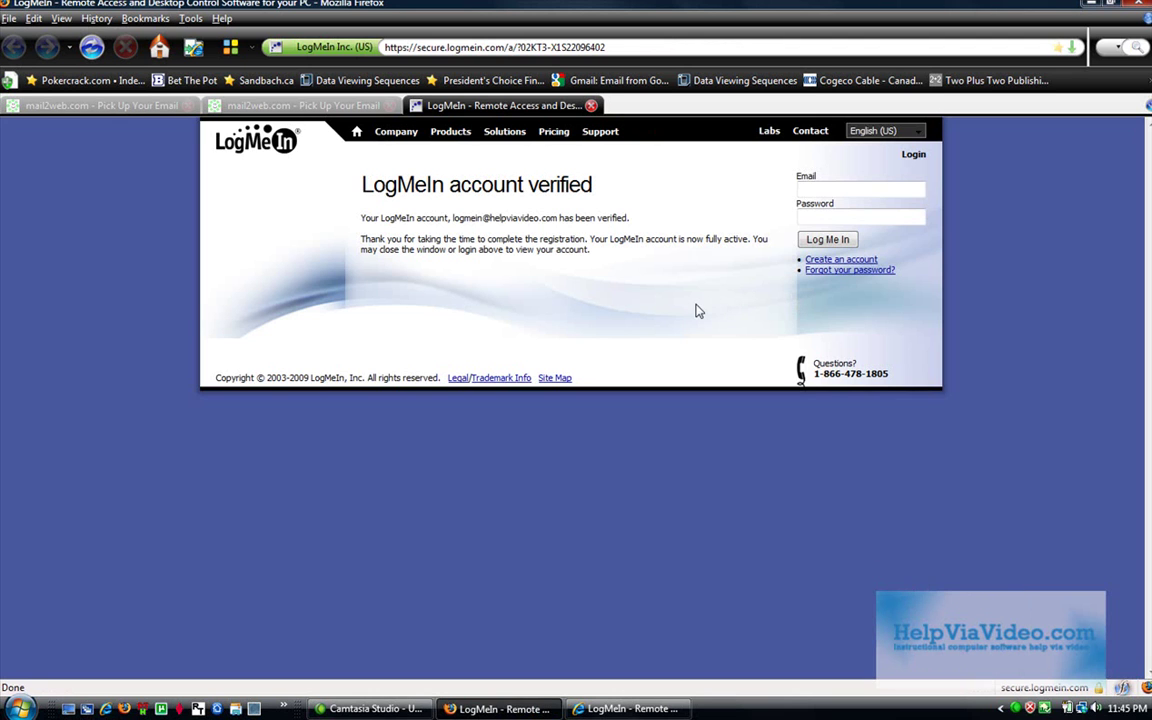
click(816, 188)
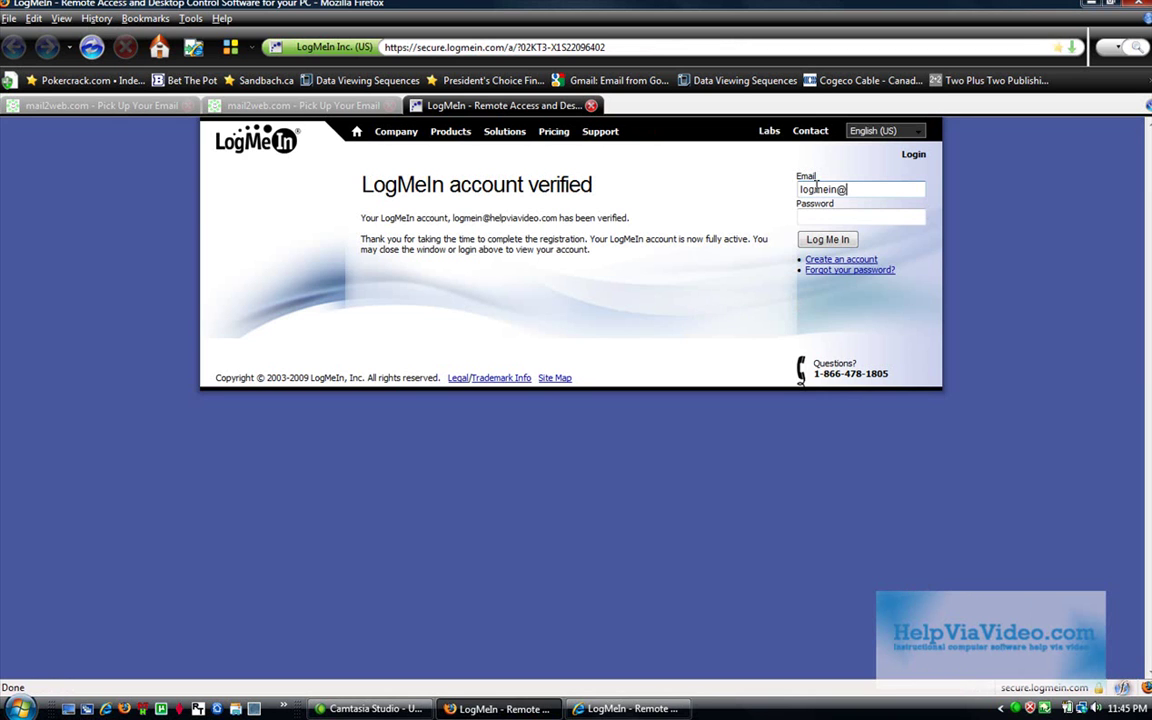
key(Tab)
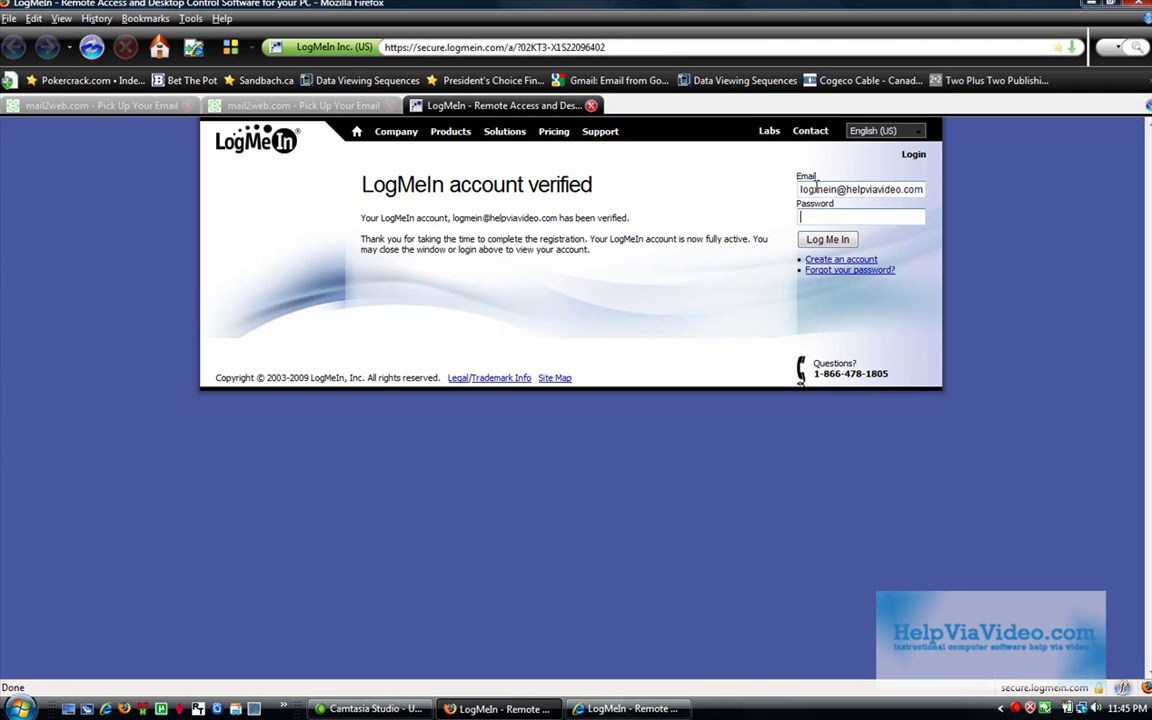
text(••••••••)
click(830, 240)
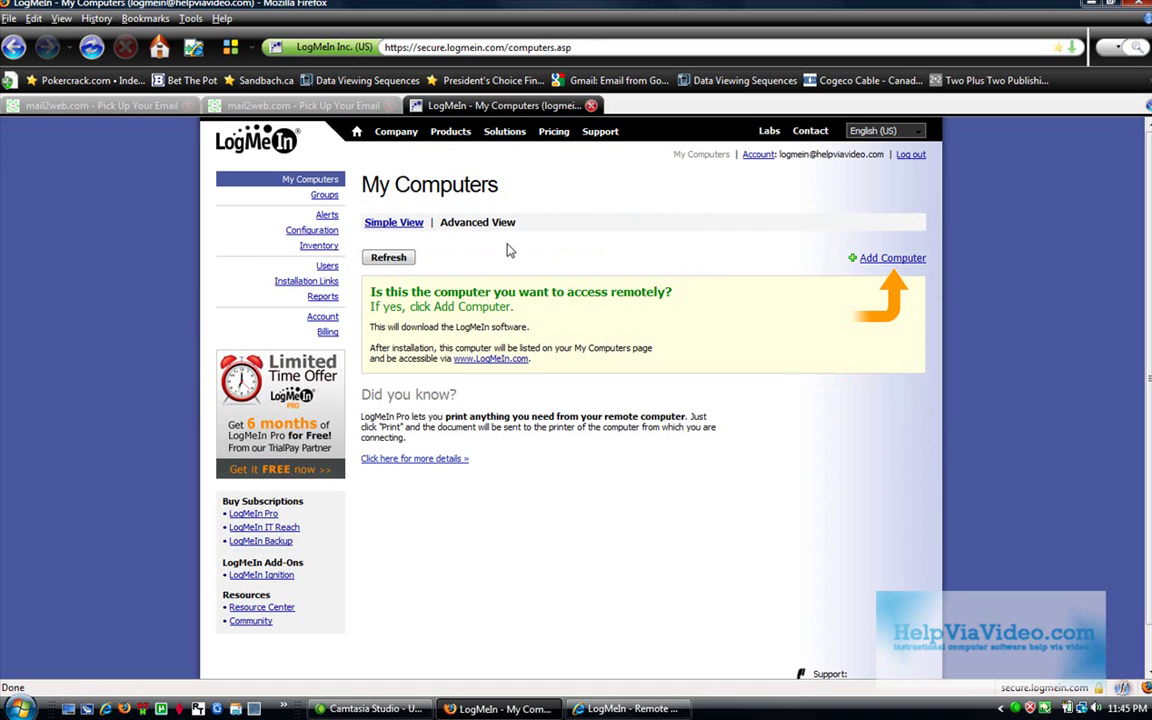
Step: Switch My Computers to Simple View, visit Account, return, and open Add Computer
click(405, 226)
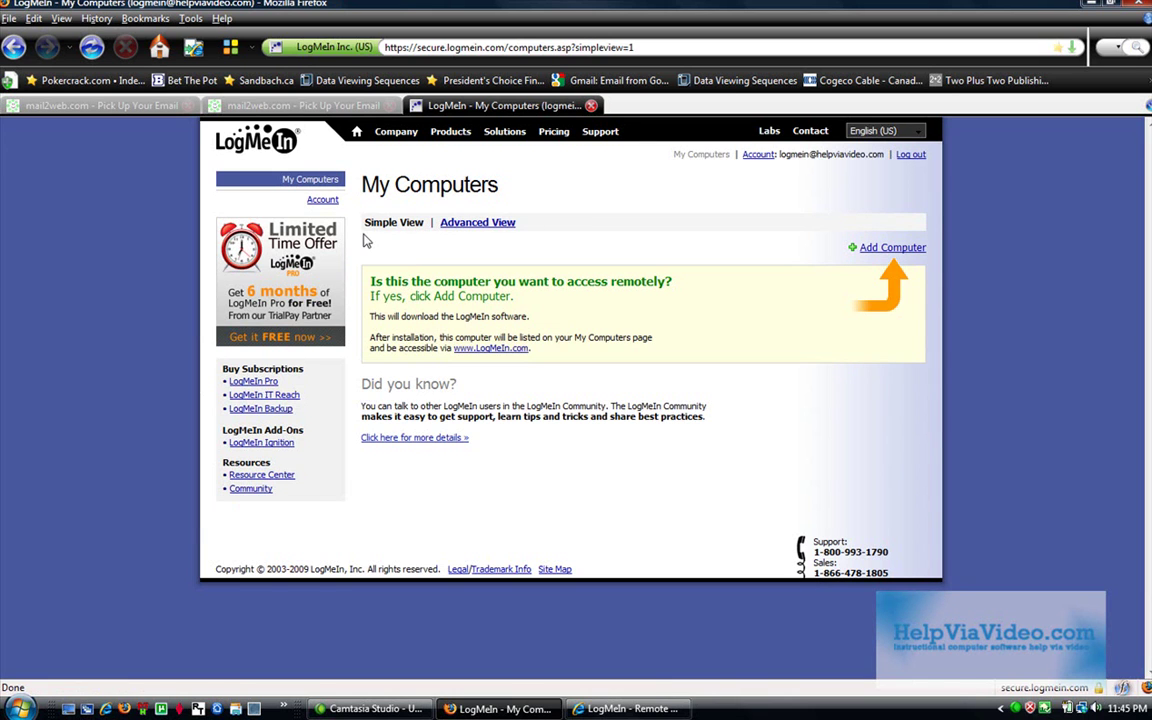
click(323, 203)
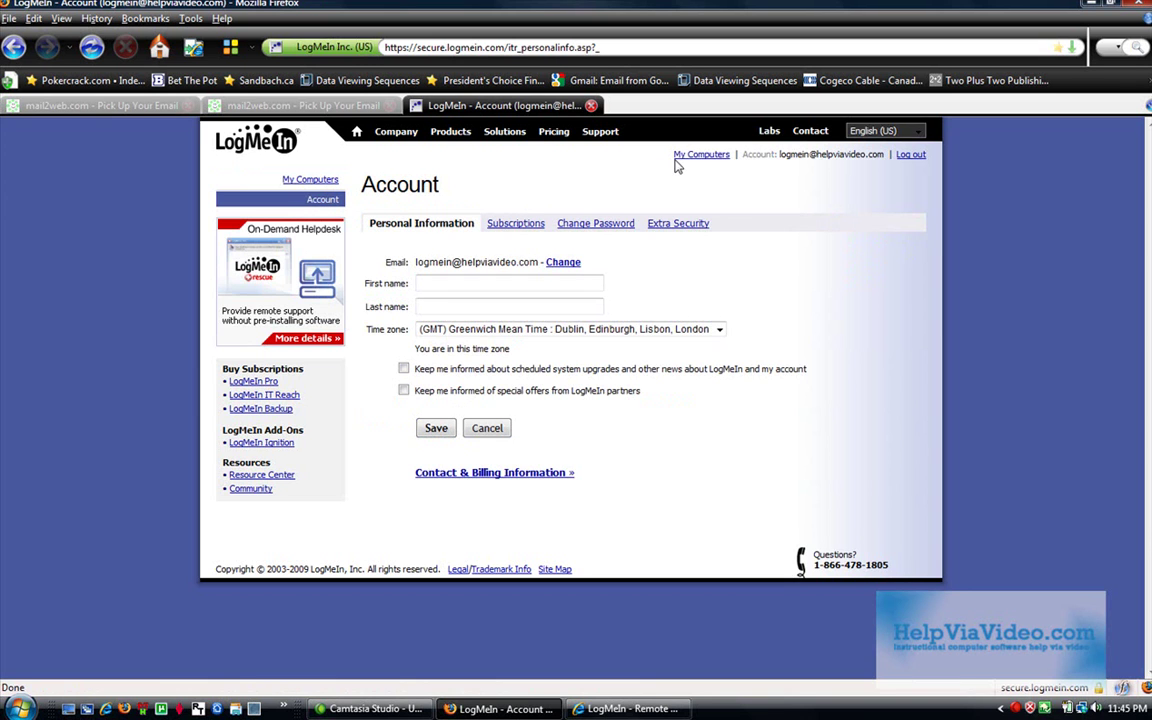
click(689, 157)
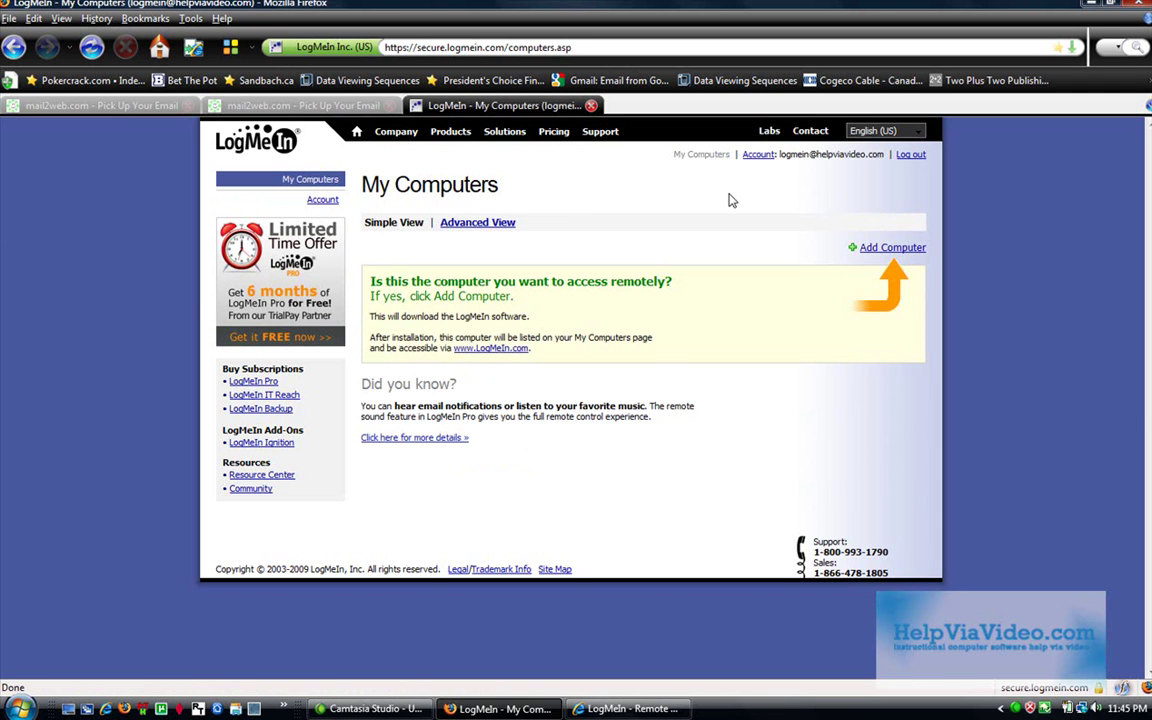
click(876, 250)
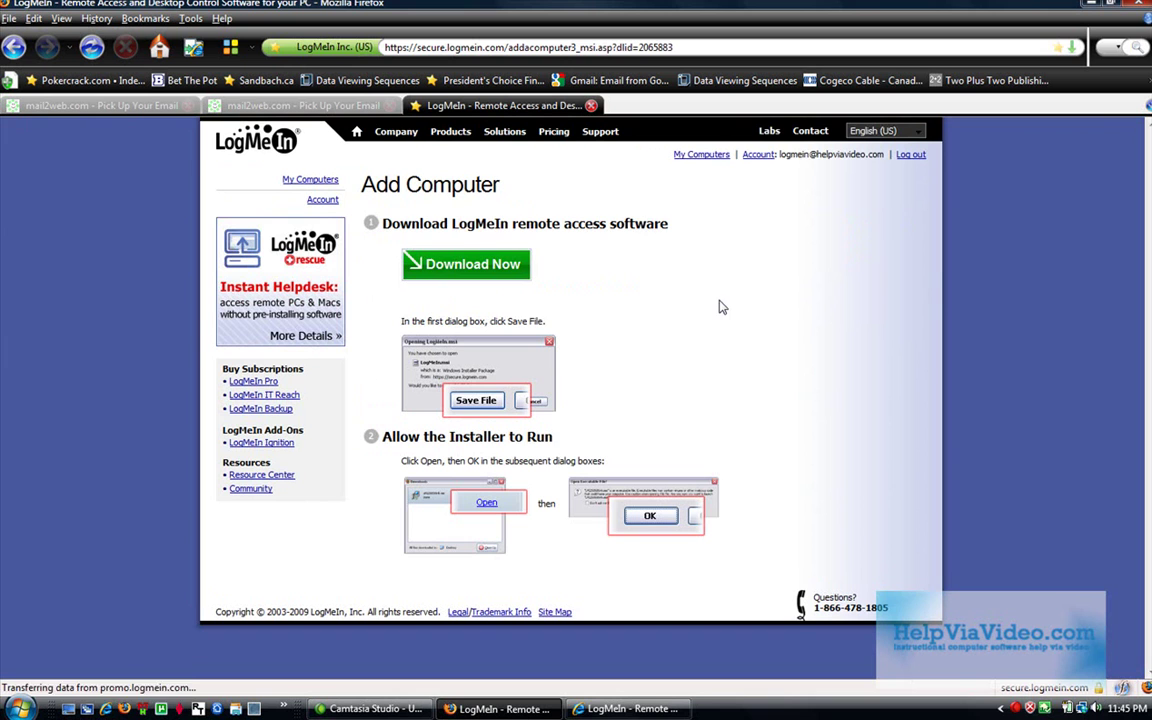
Step: Download the LogMeIn.msi installer and save it to the Desktop
click(481, 266)
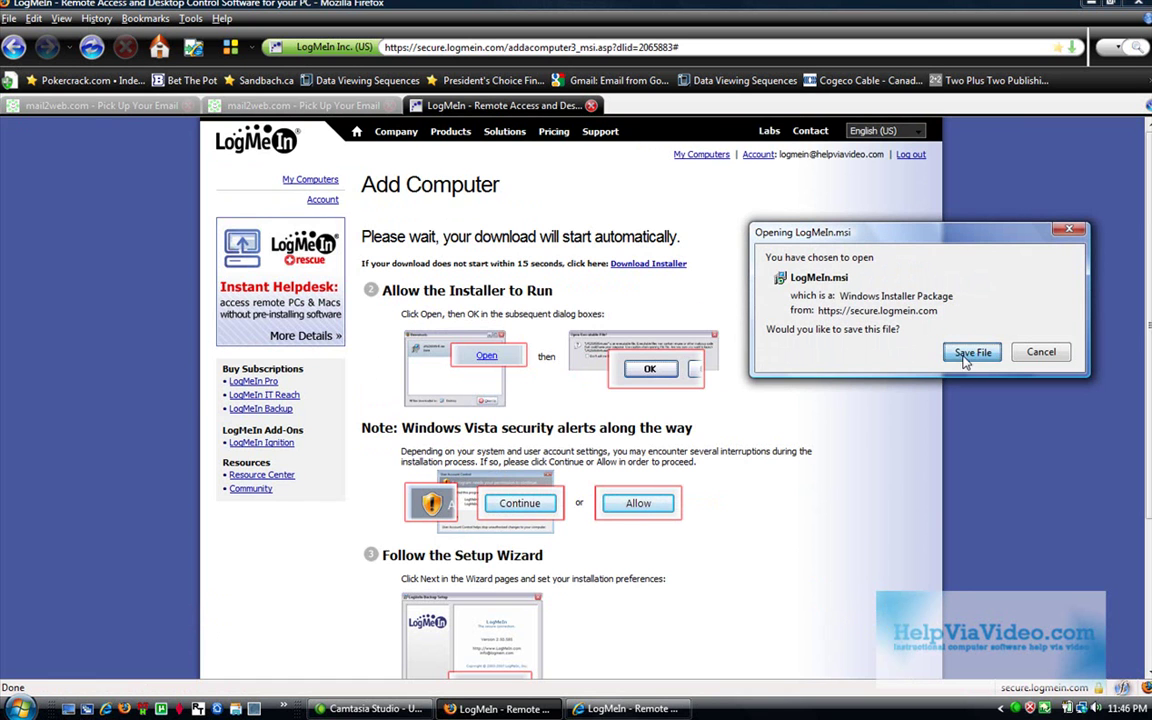
click(968, 351)
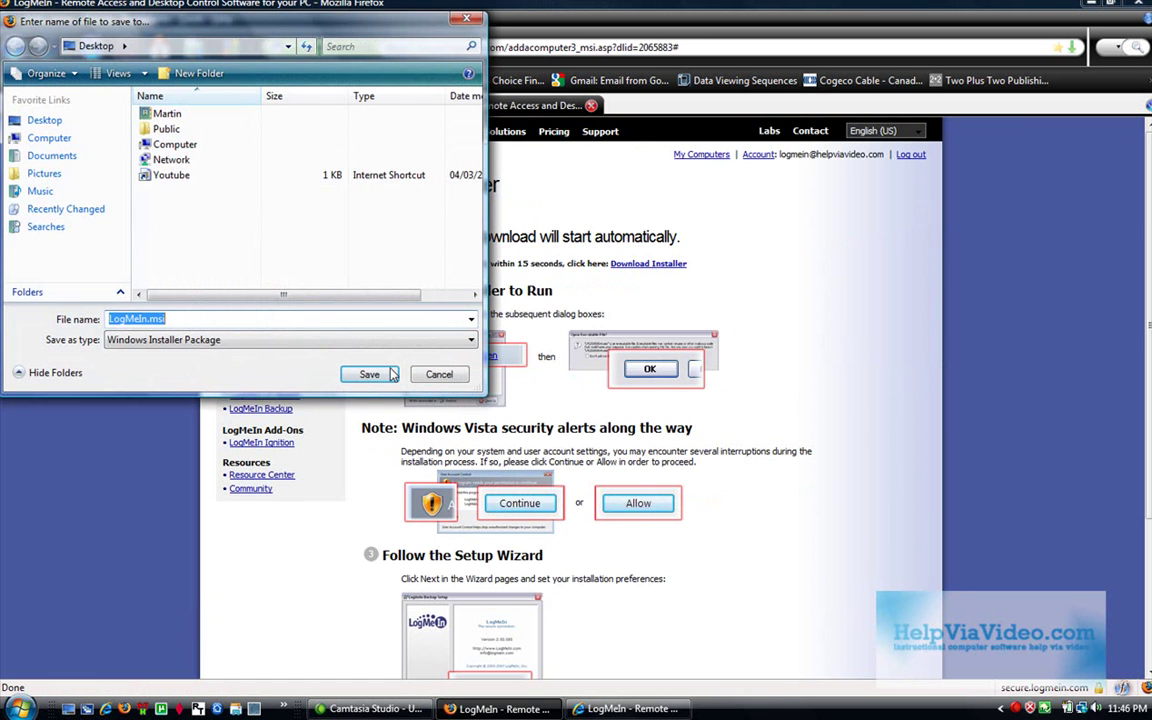
click(369, 377)
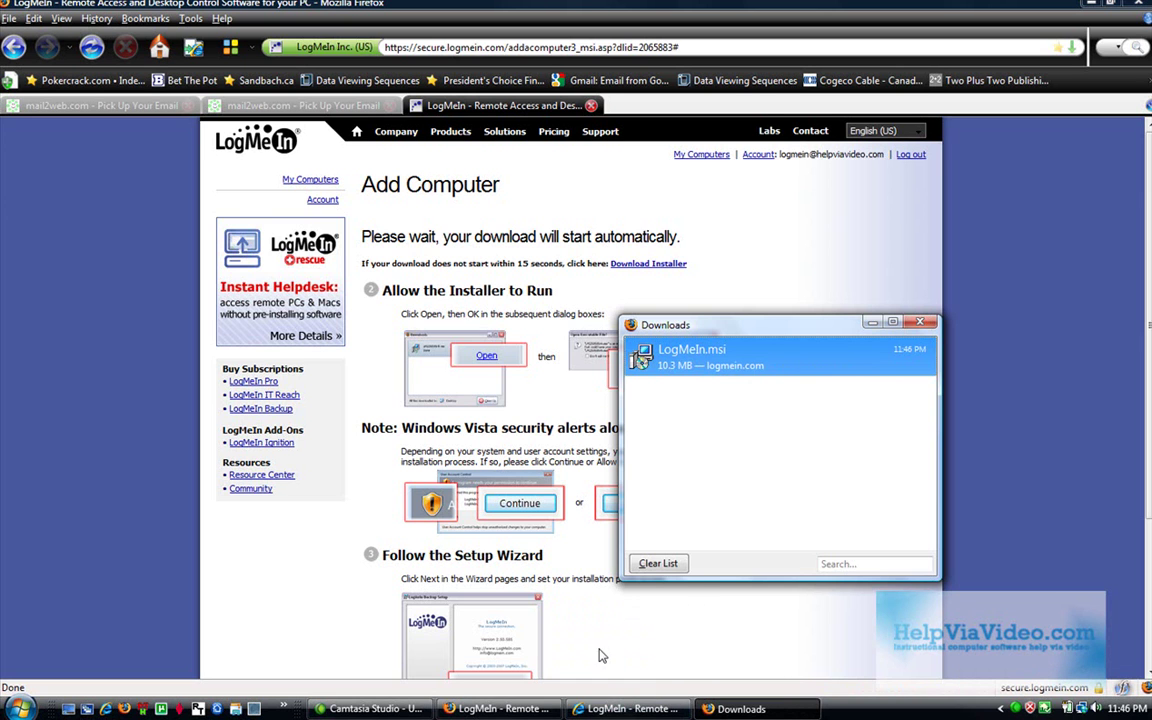
Step: Launch LogMeIn.msi from Downloads, confirming the prompt and the security warning
double_click(687, 360)
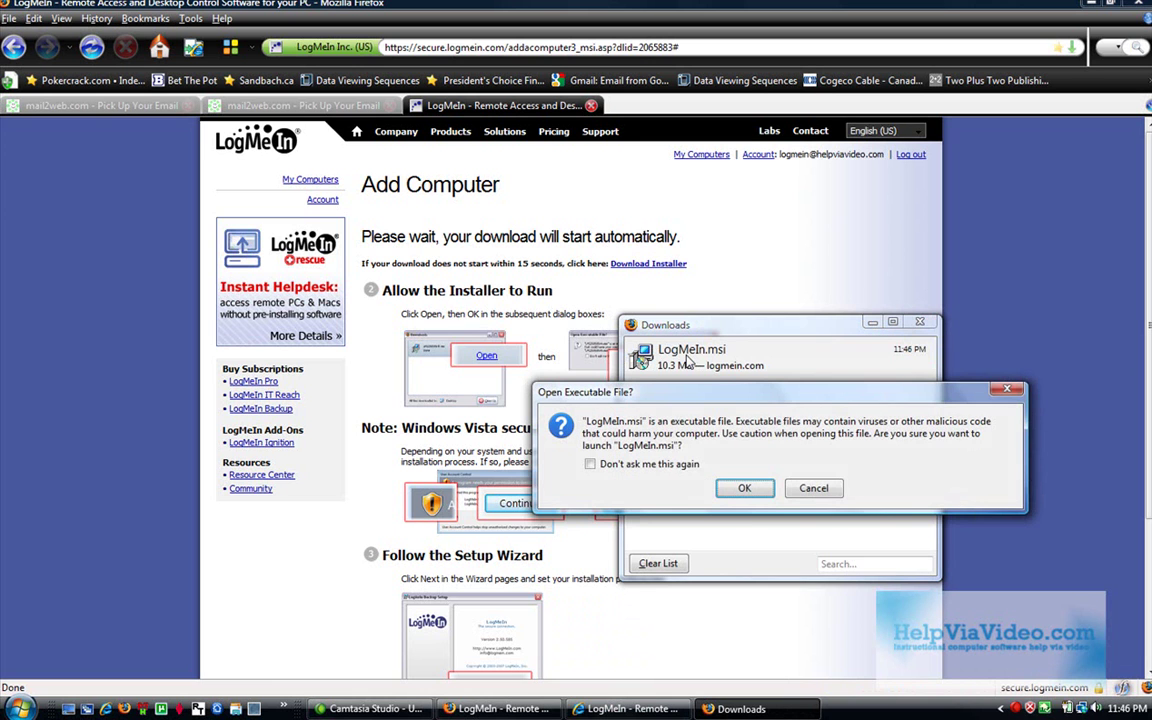
click(745, 490)
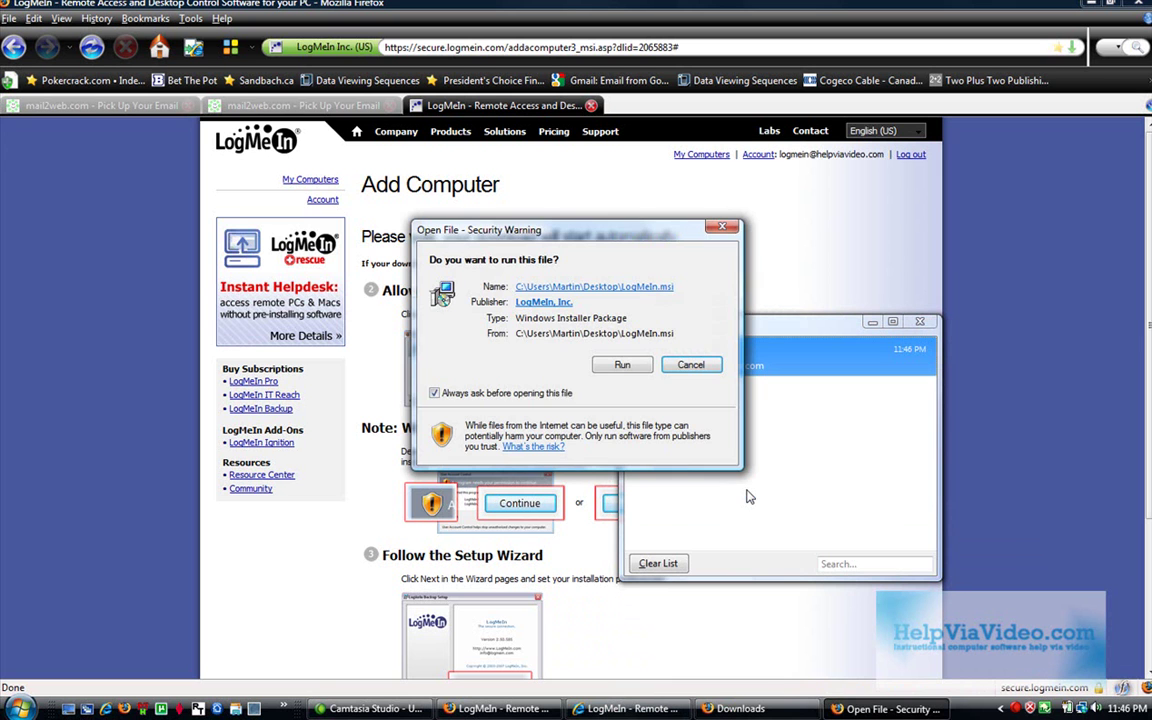
click(622, 366)
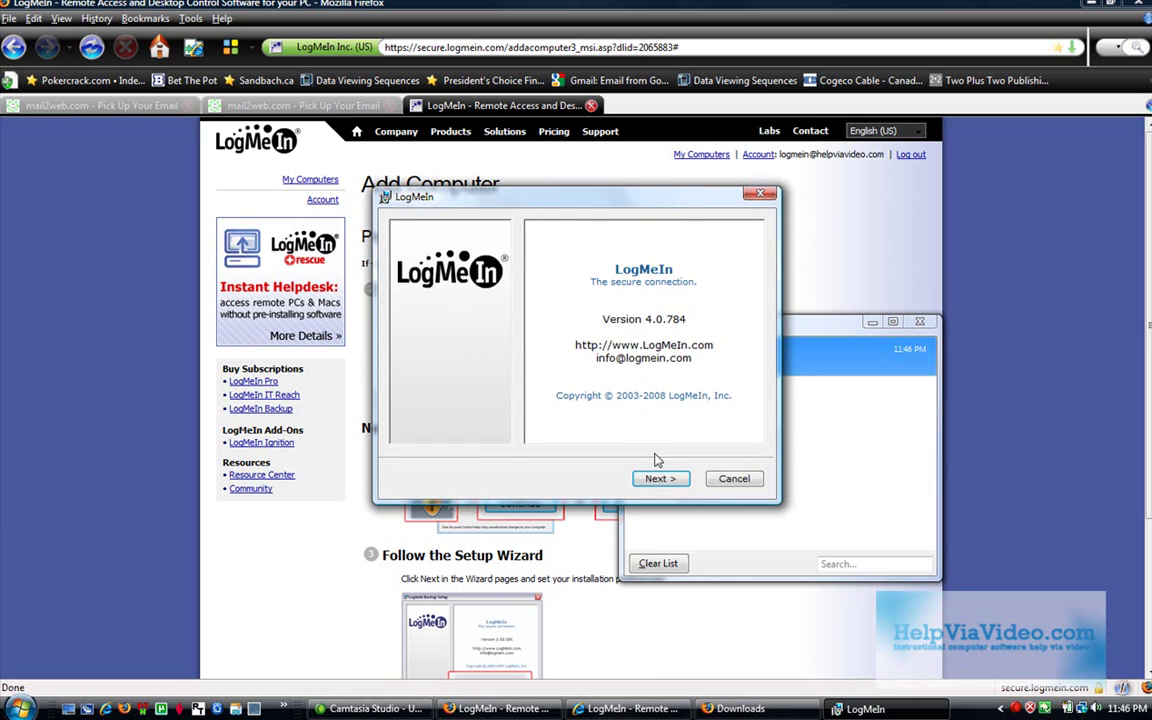
Step: Pass the welcome page without restarting, accept the license, and keep Typical setup
click(659, 480)
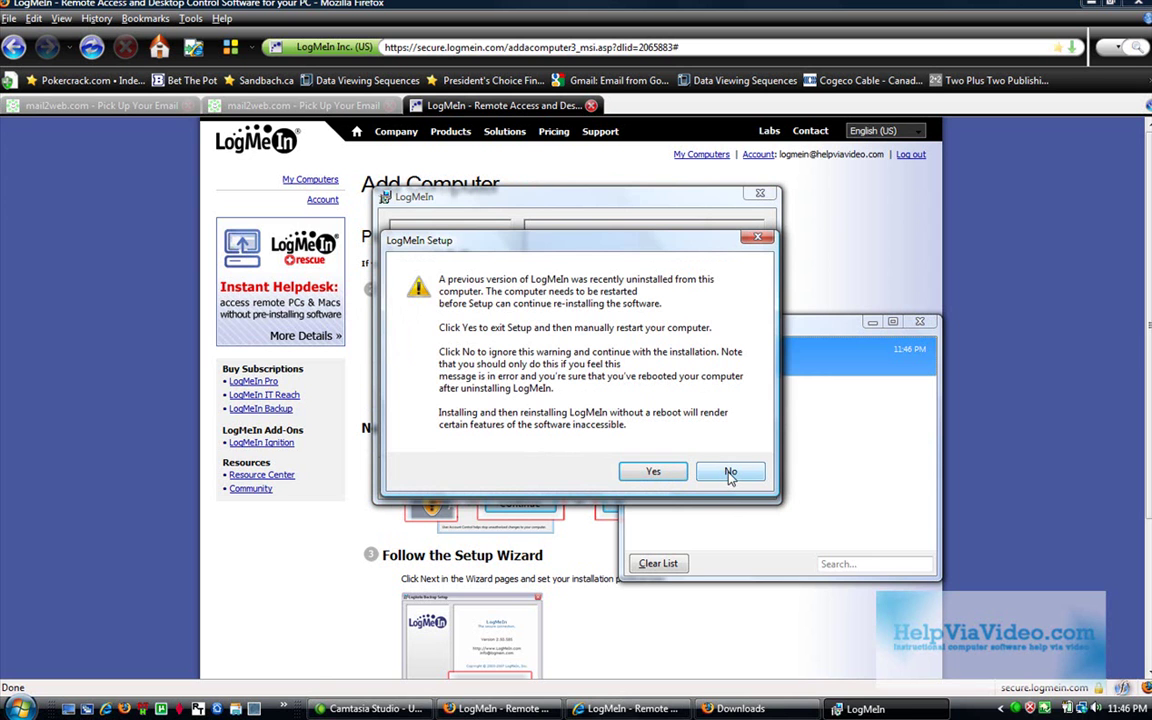
click(730, 474)
click(675, 481)
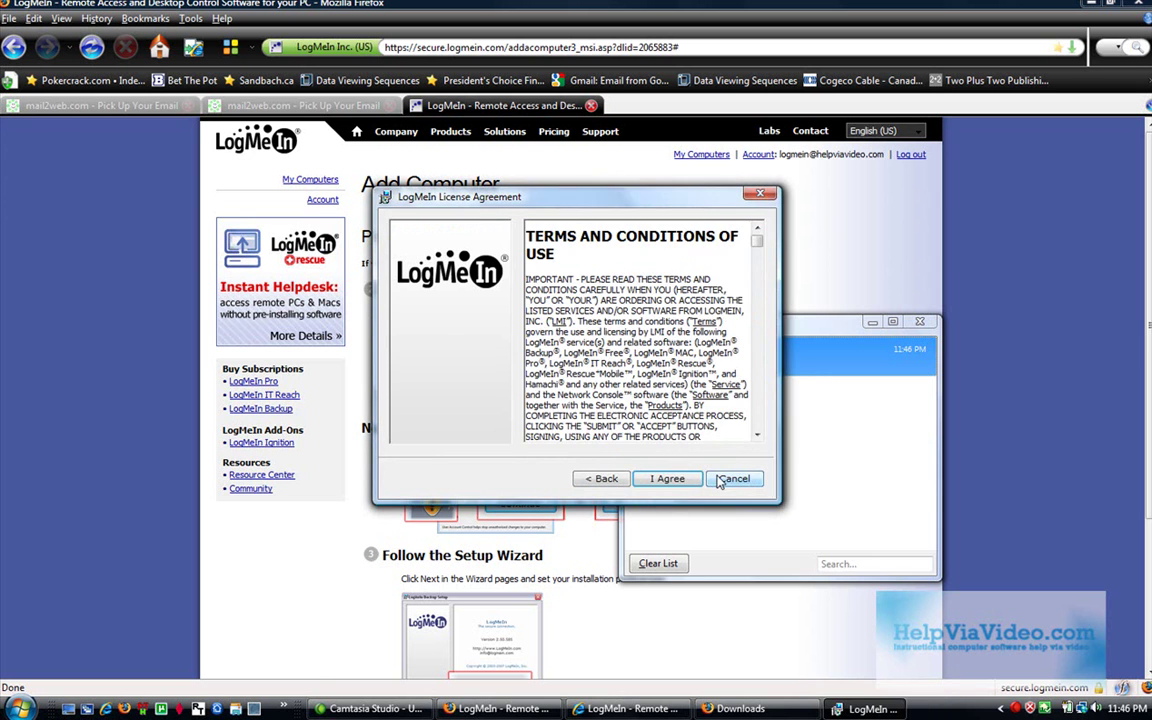
click(676, 482)
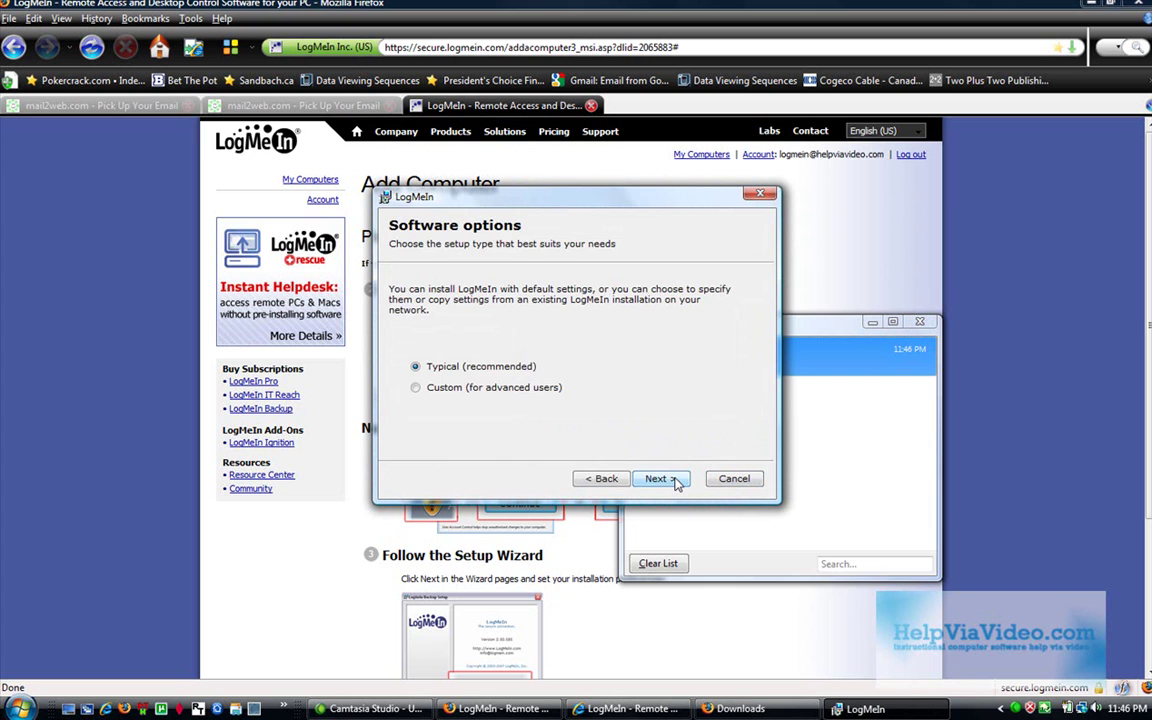
click(676, 482)
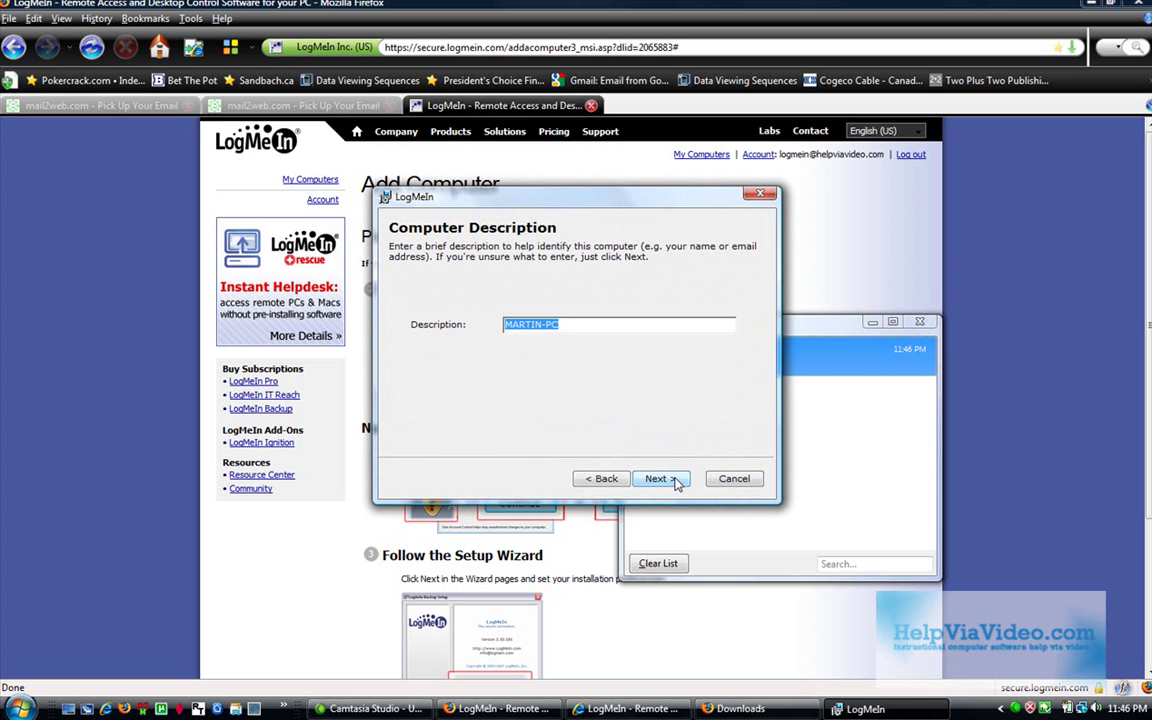
Step: Remove the -PC suffix from the computer description and continue
click(564, 325)
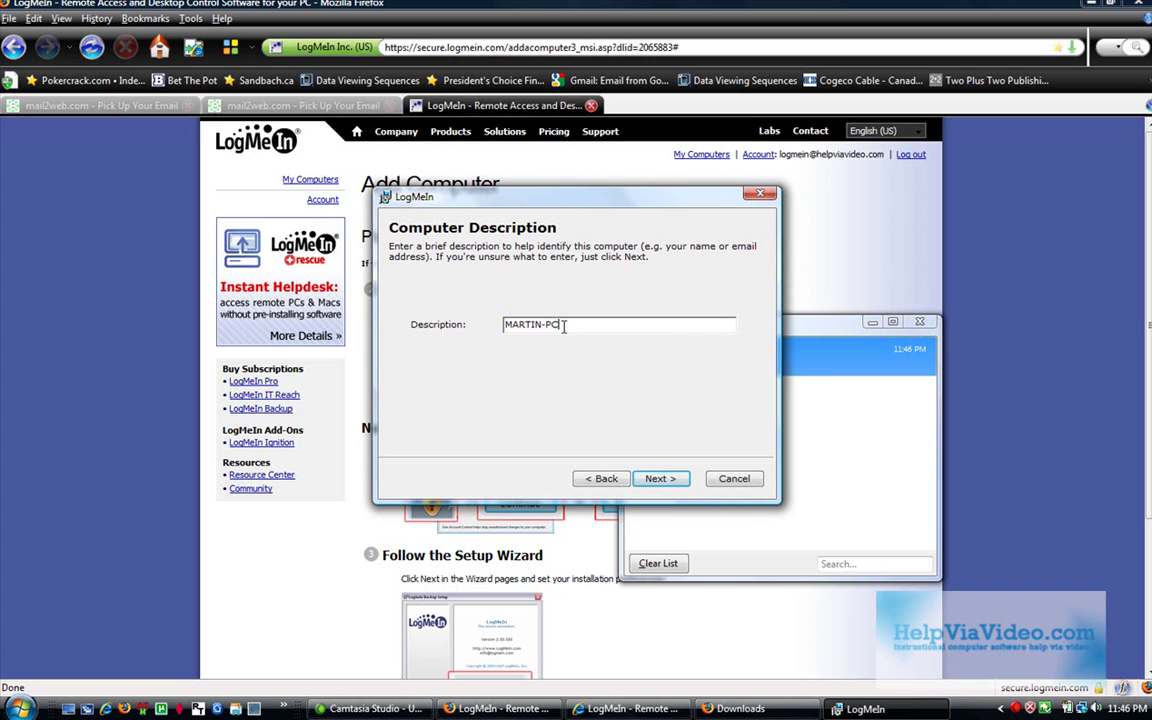
key(BackSpace)
key(BackSpace)
key(BackSpace)
click(659, 482)
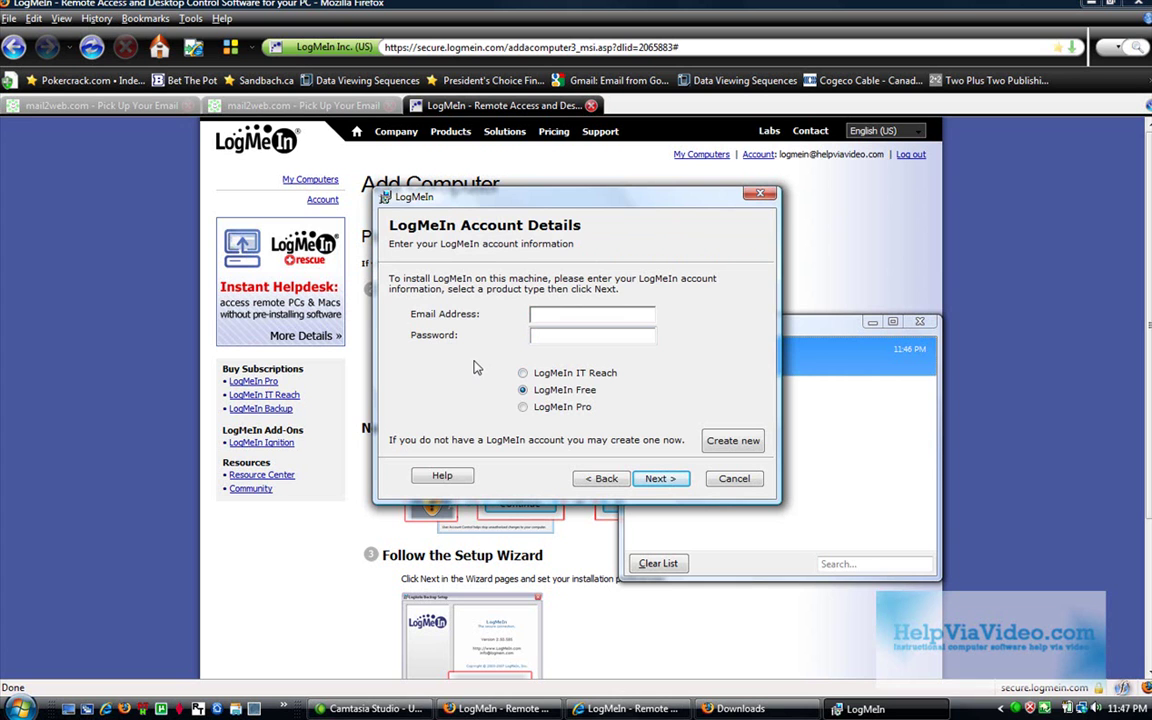
Step: Enter the account e-mail and password, keep LogMeIn Free, and install to C:\Program Files\LogMeIn\
click(562, 315)
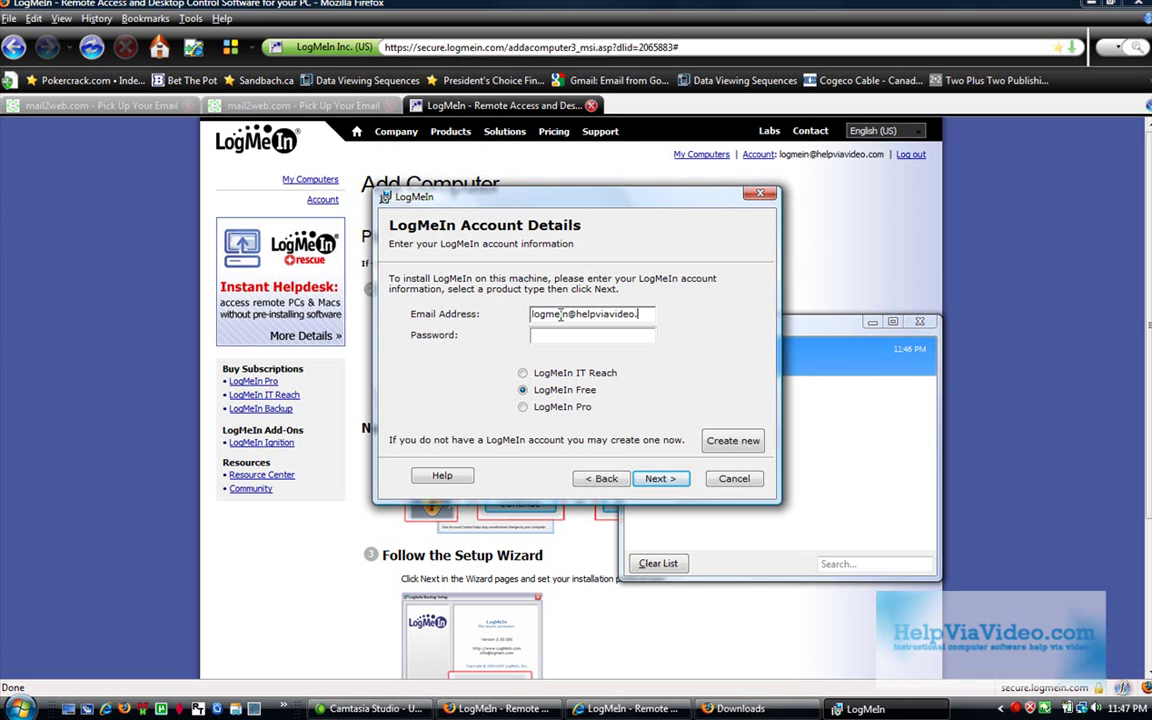
click(573, 336)
text(******)
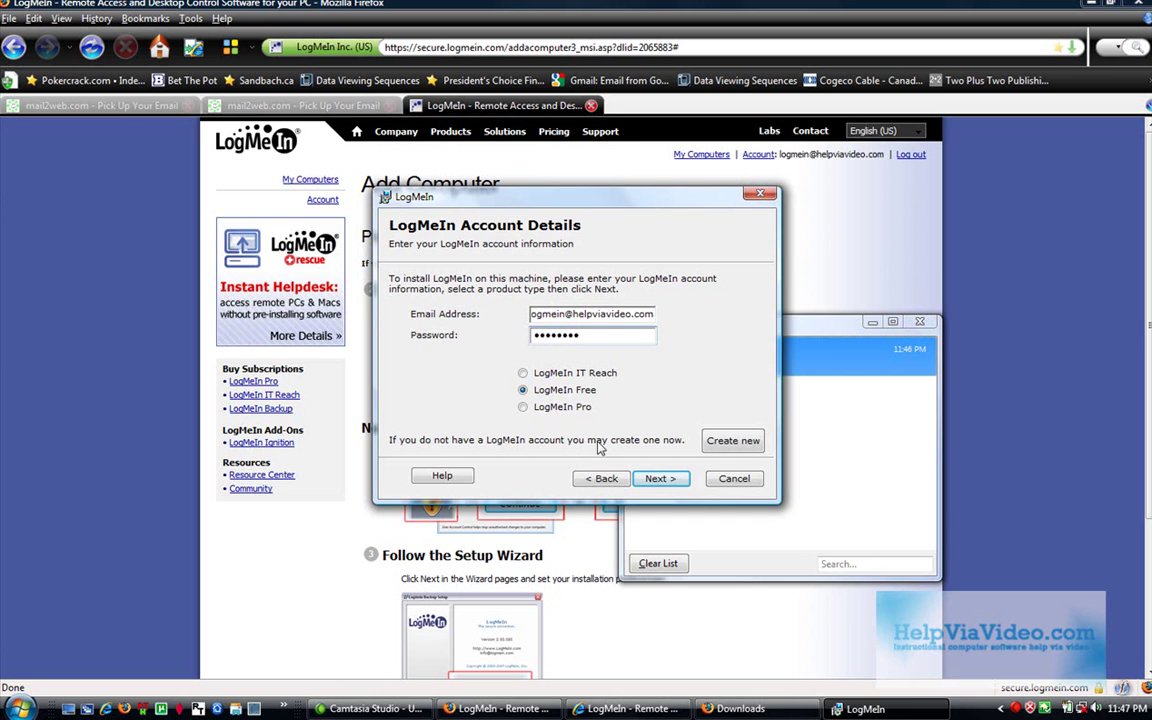
click(660, 479)
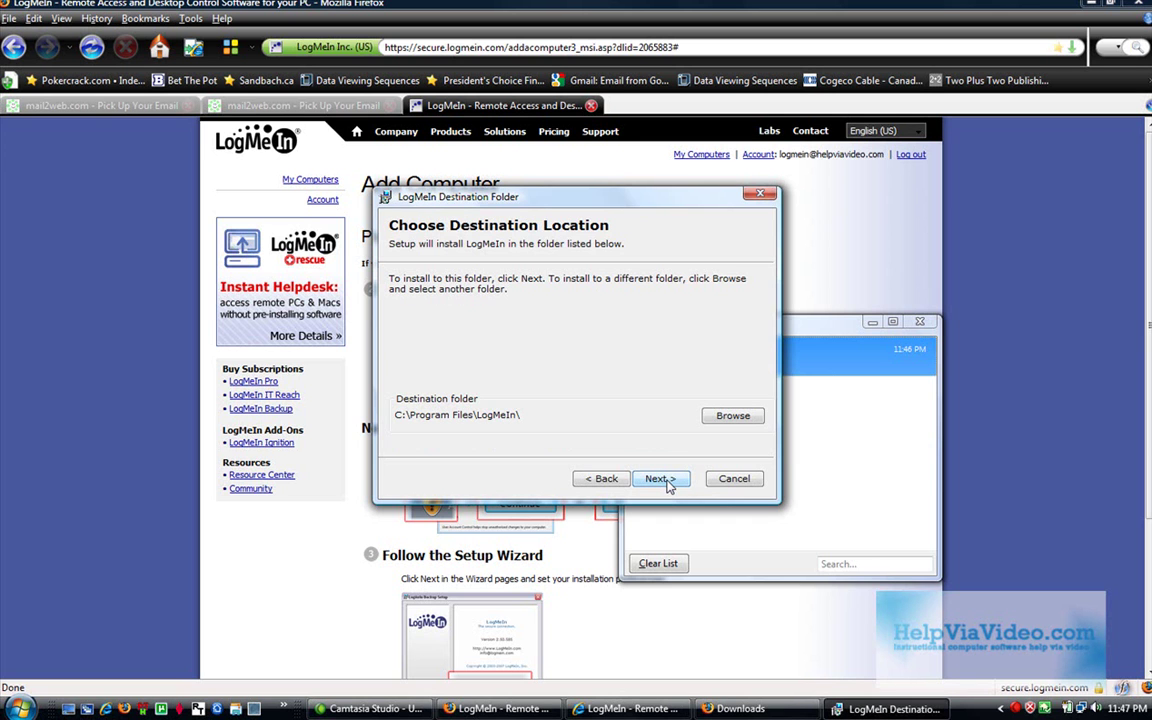
click(667, 482)
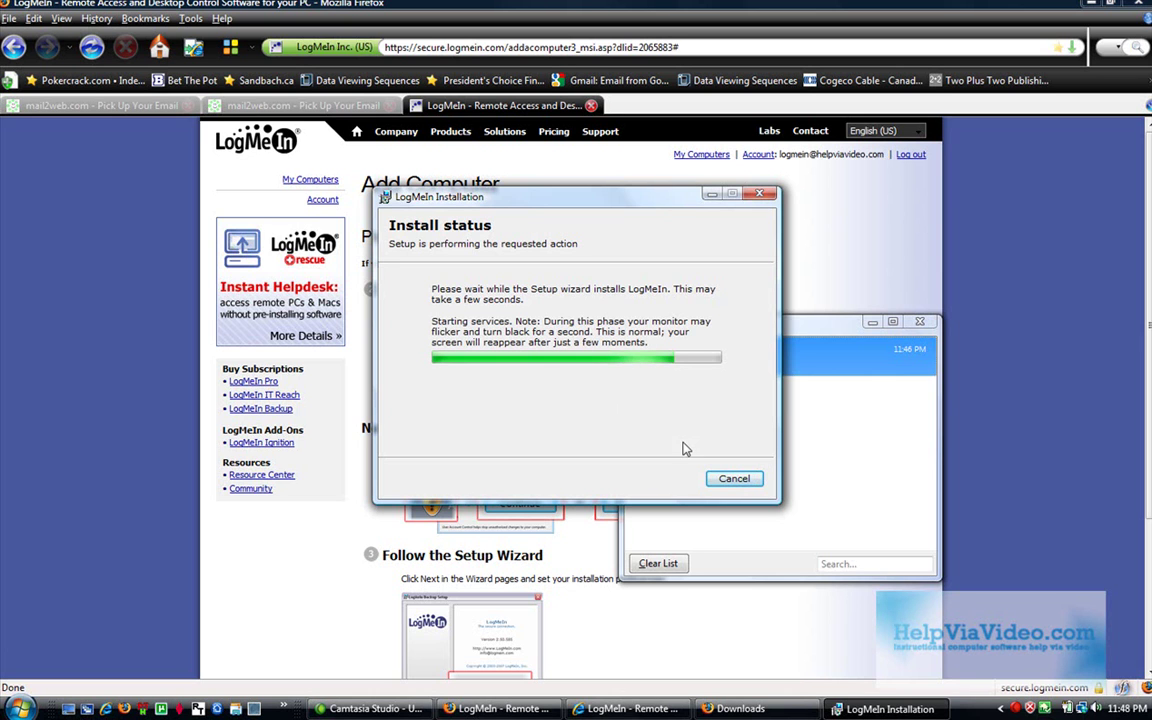
Step: Close the finished setup wizard and Downloads list, then open the 'Installation was successful' confirmation for MARTIN
right_click(1018, 708)
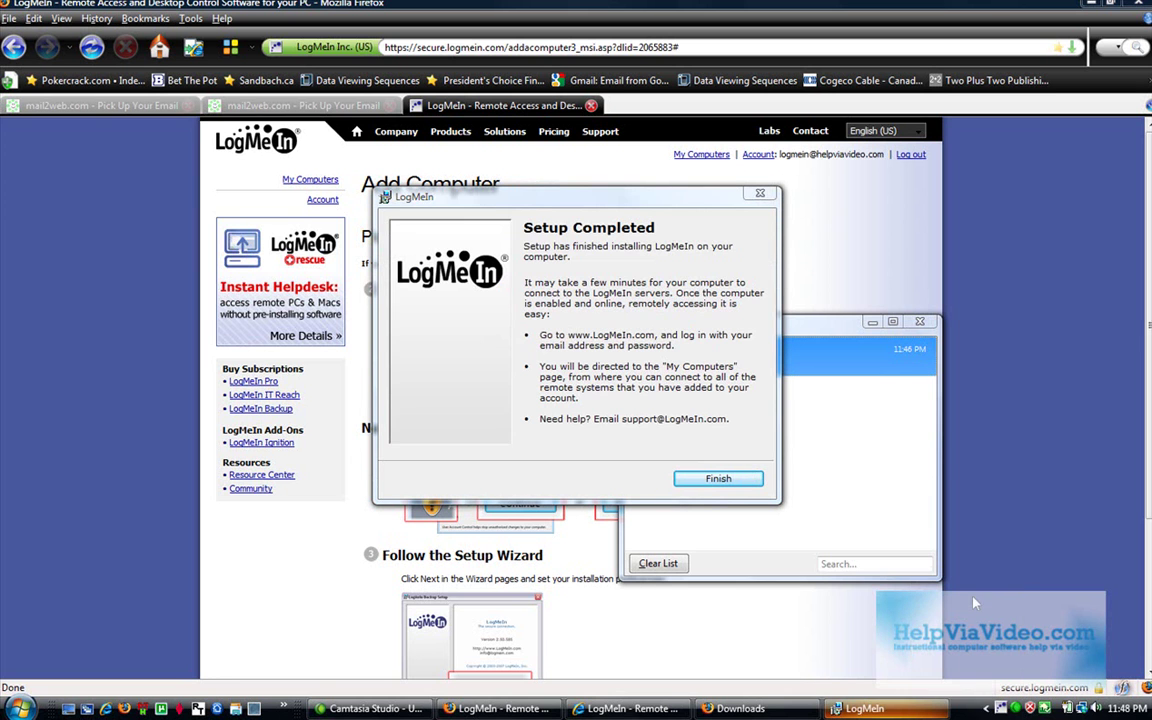
click(720, 480)
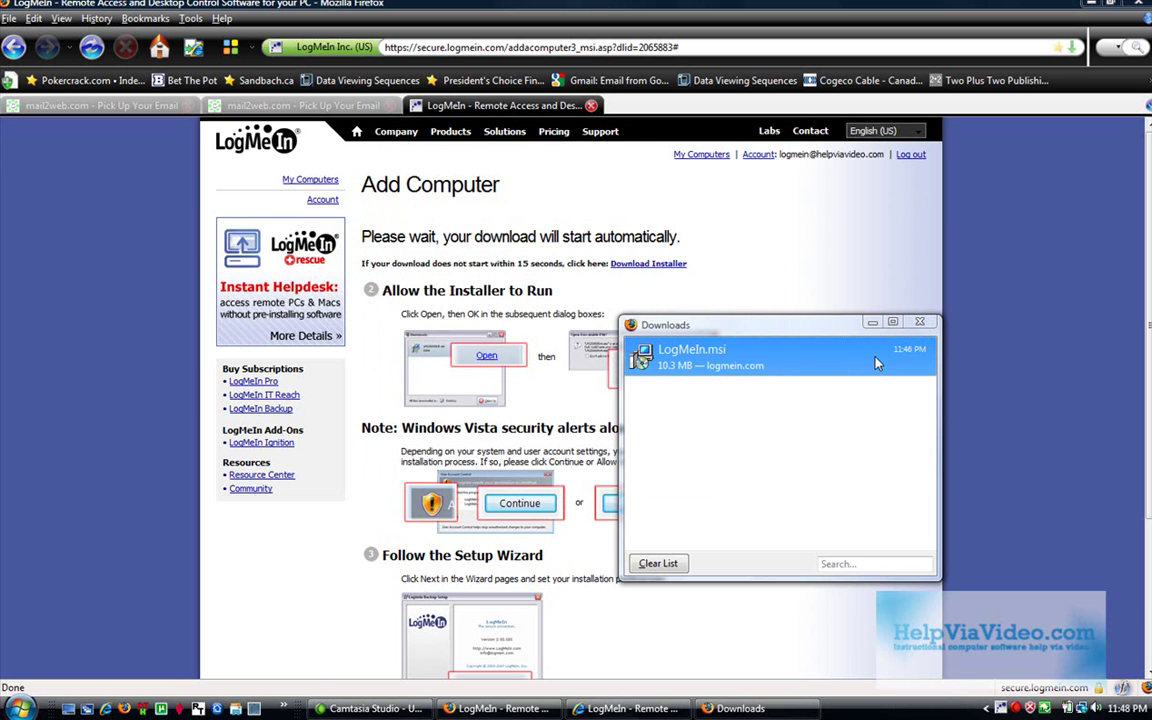
click(920, 323)
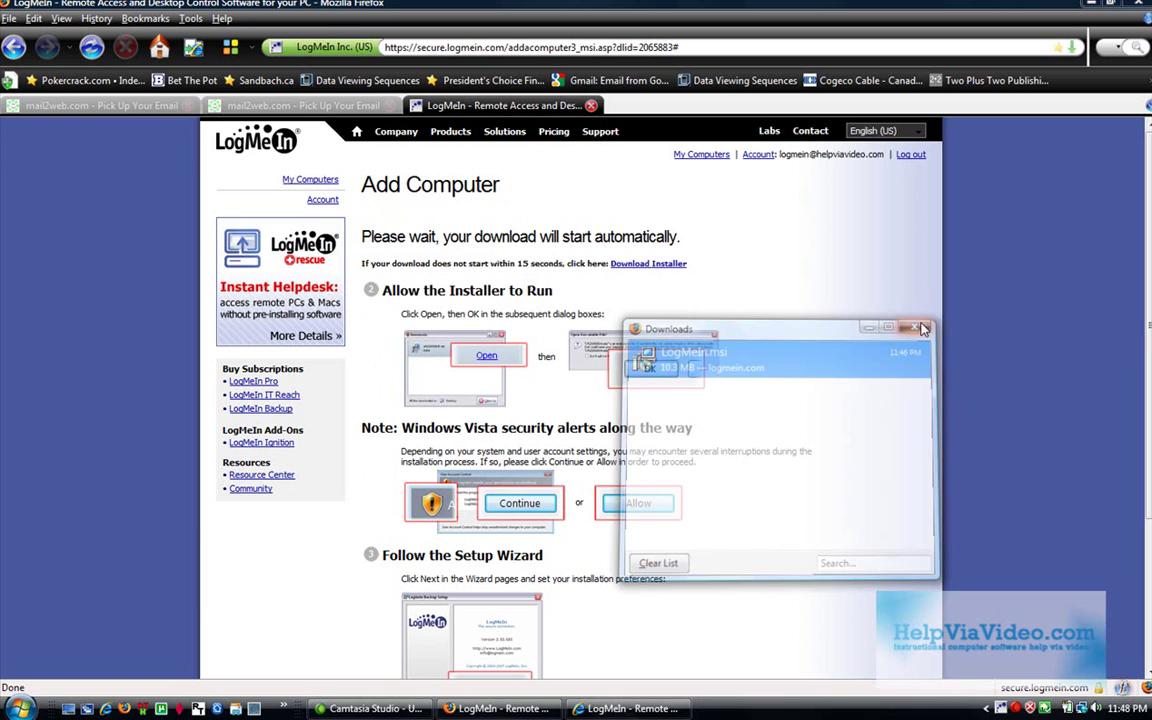
scroll(833, 296, down, 4)
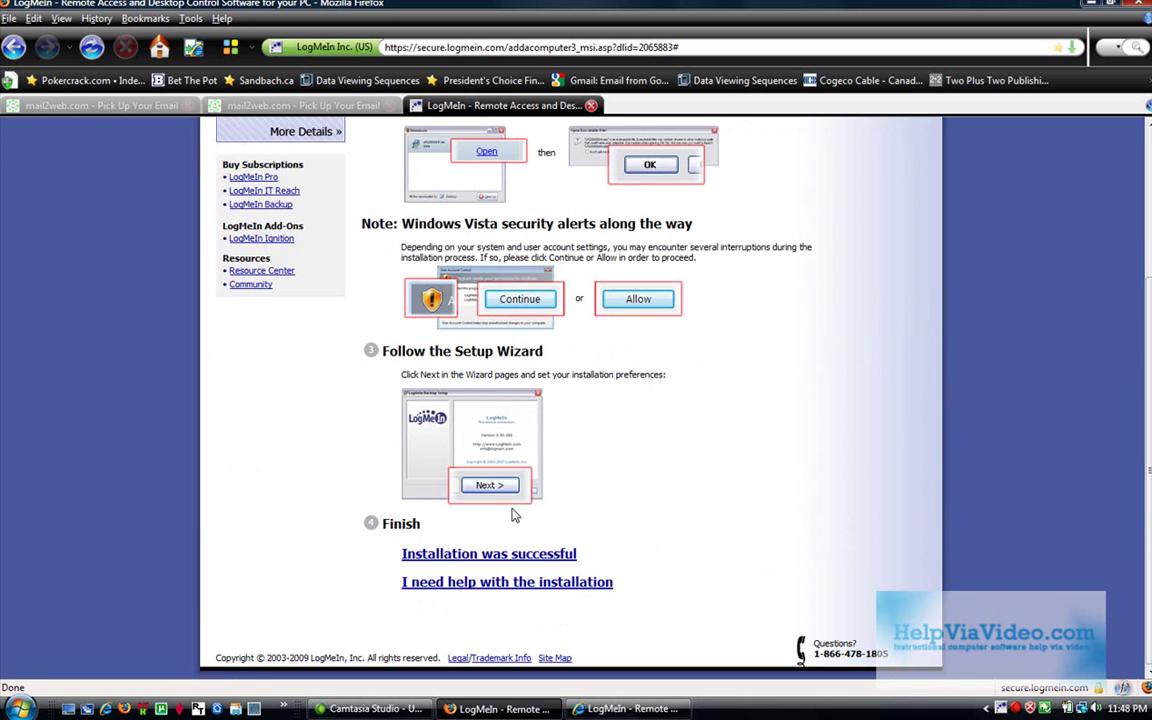
click(494, 556)
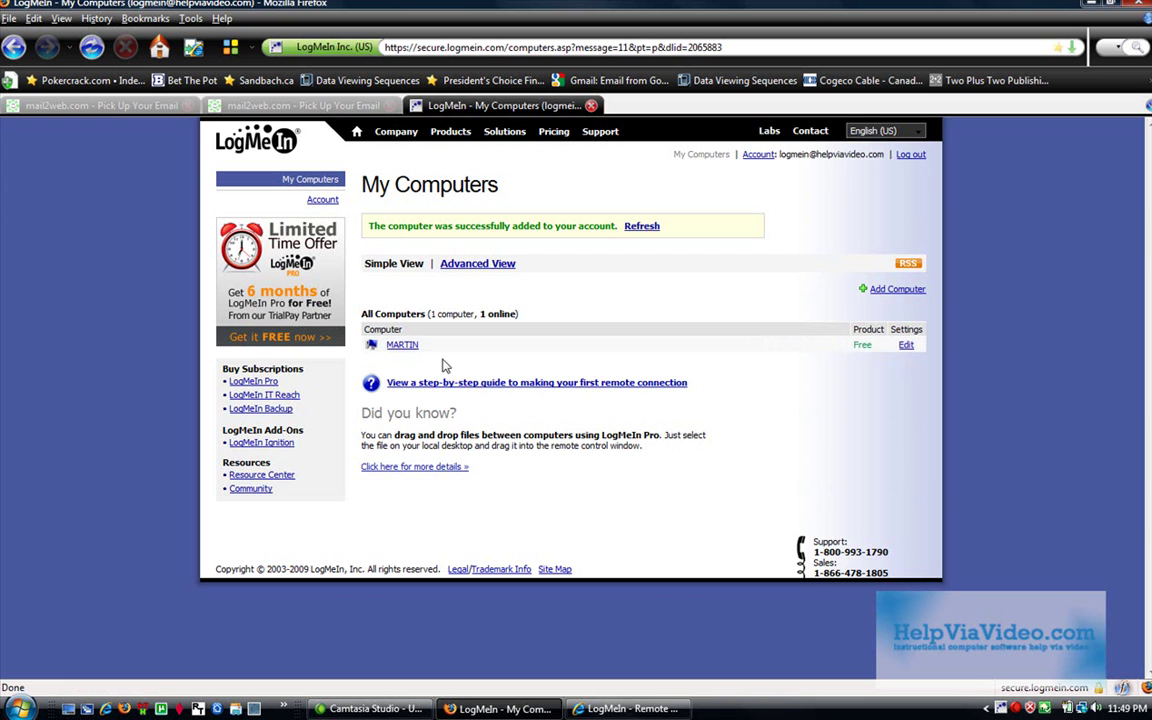
Step: Connect to MARTIN, skipping the Firefox plug-in update, and log in with the computer's access code
click(403, 348)
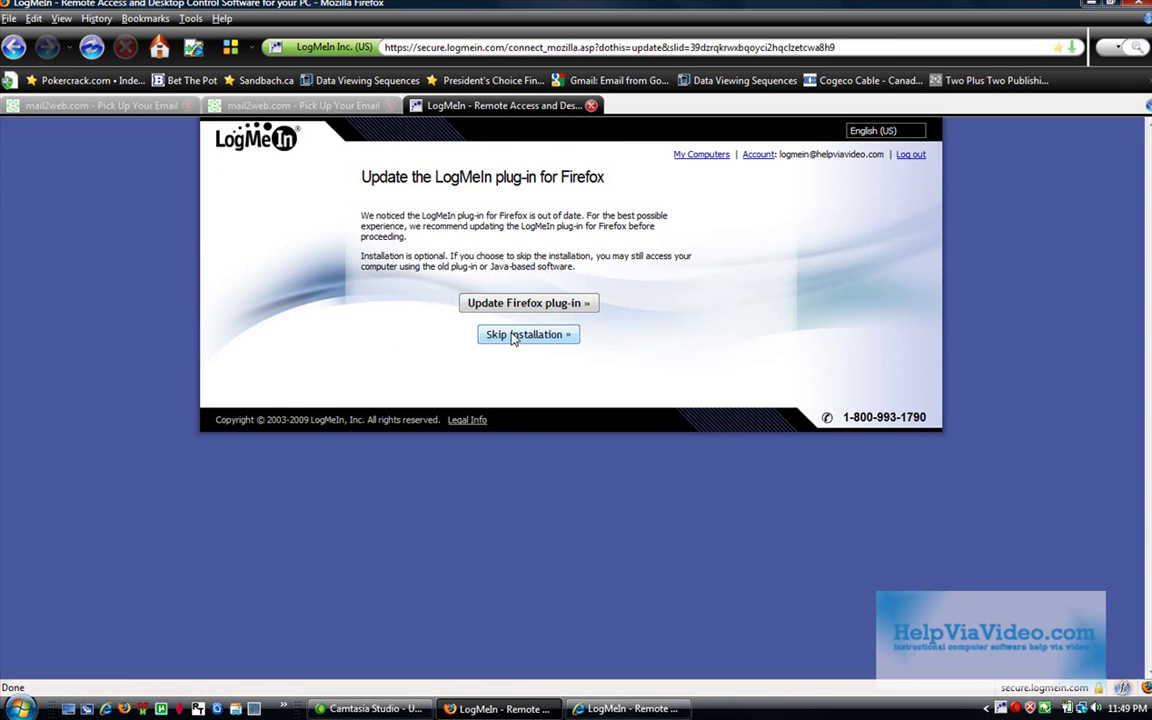
click(516, 336)
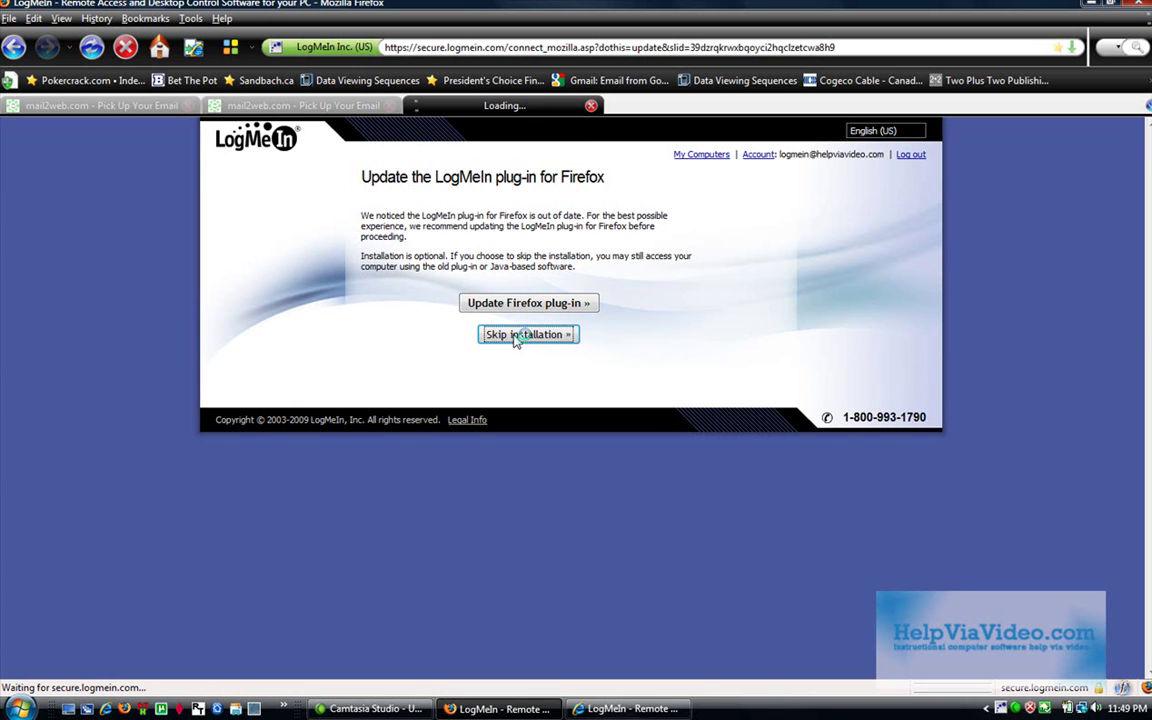
right_click(1016, 708)
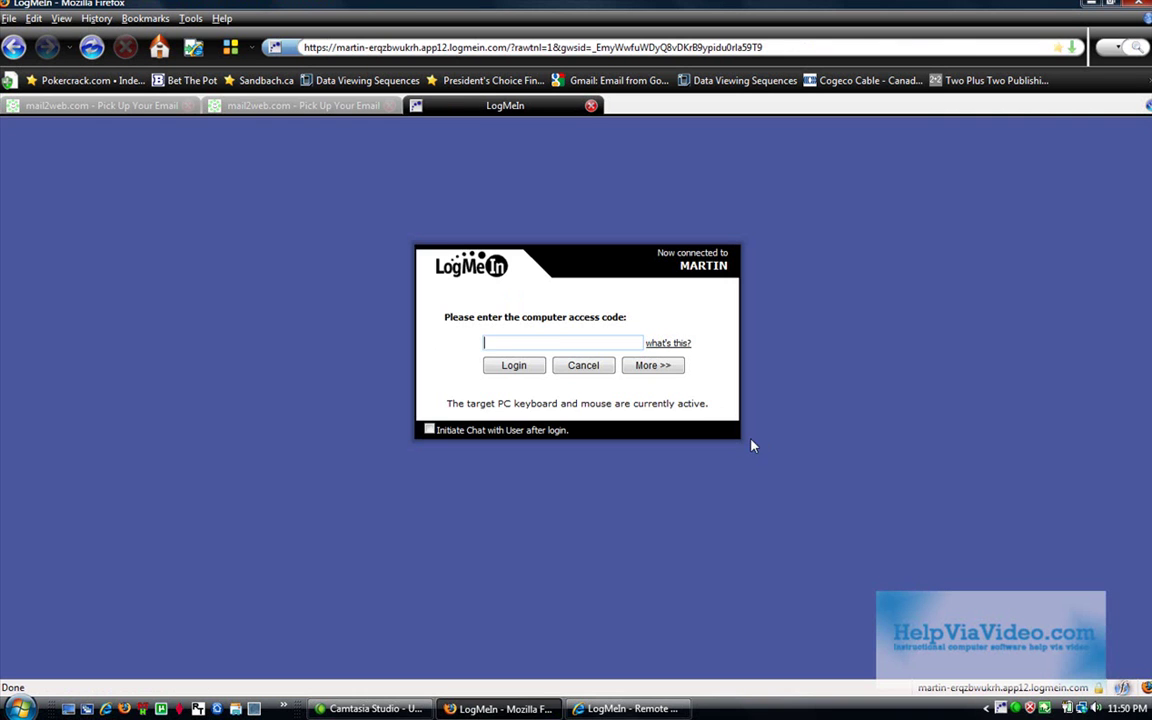
text(11111111)
click(513, 366)
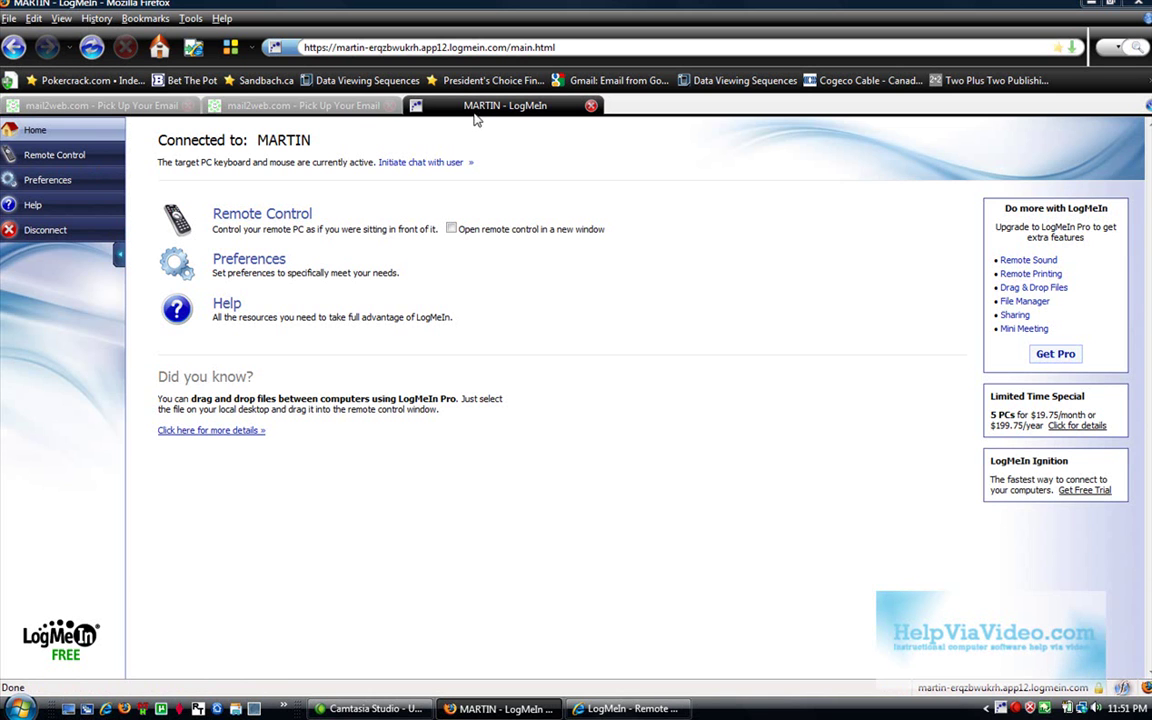
Step: Try Remote Control on MARTIN, dismiss the plug-in error, and disconnect back to My Computers
click(276, 218)
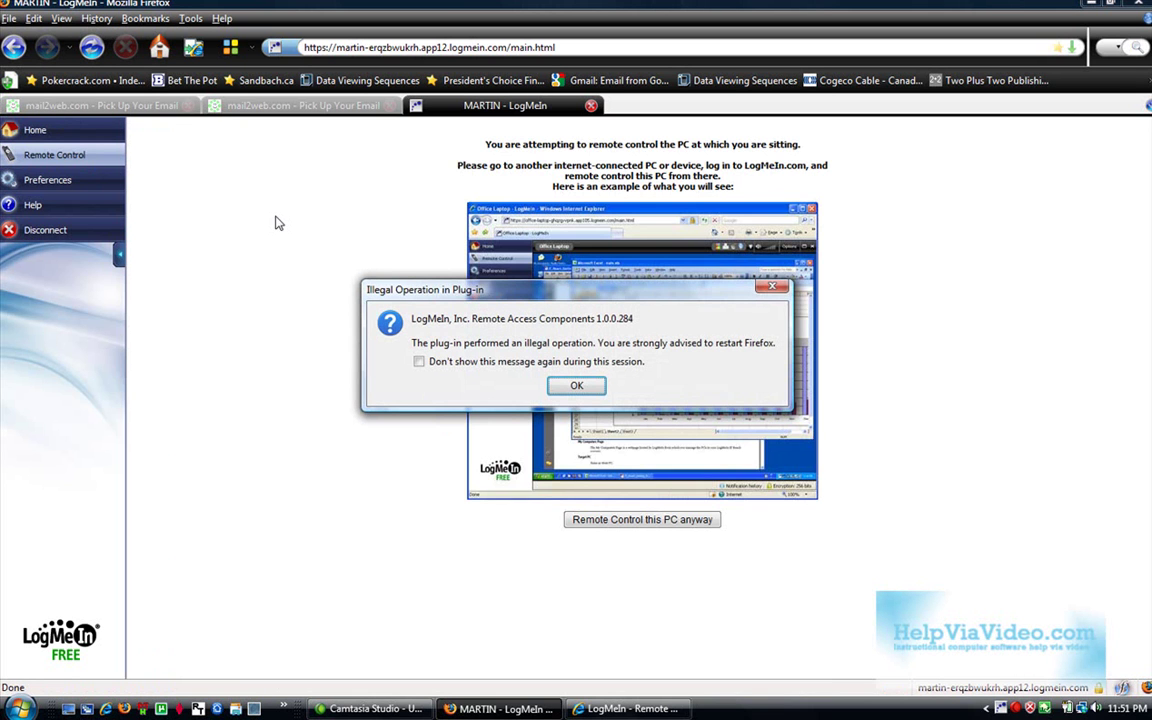
click(577, 388)
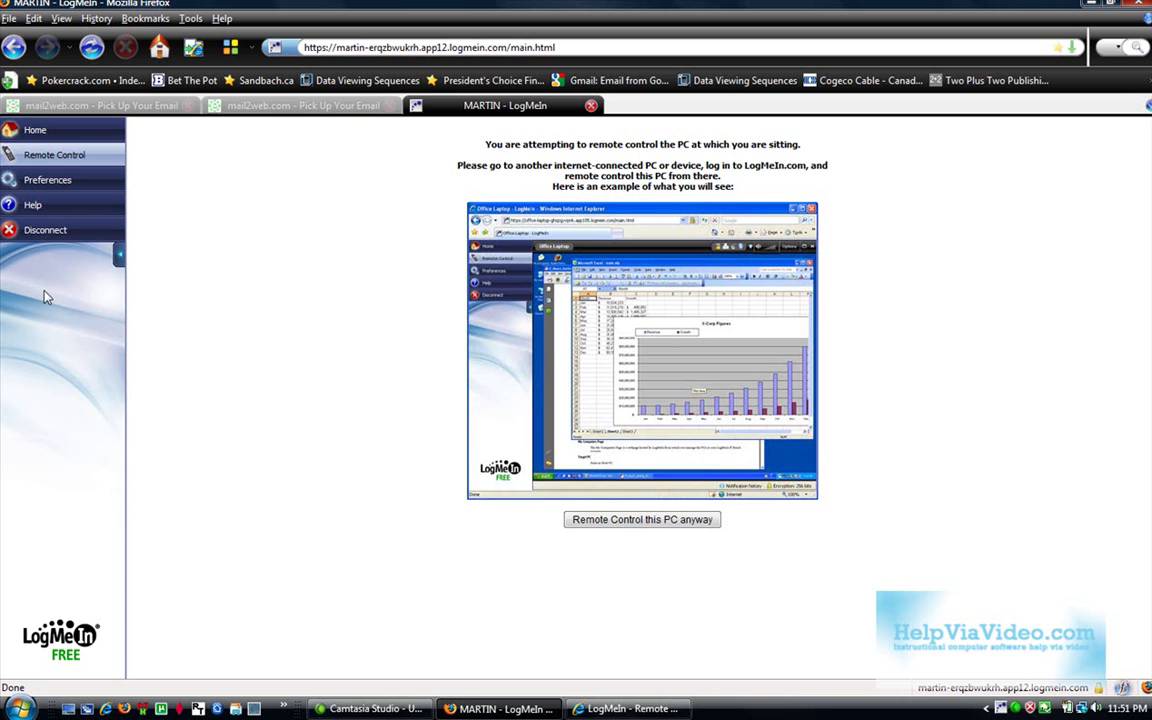
click(40, 232)
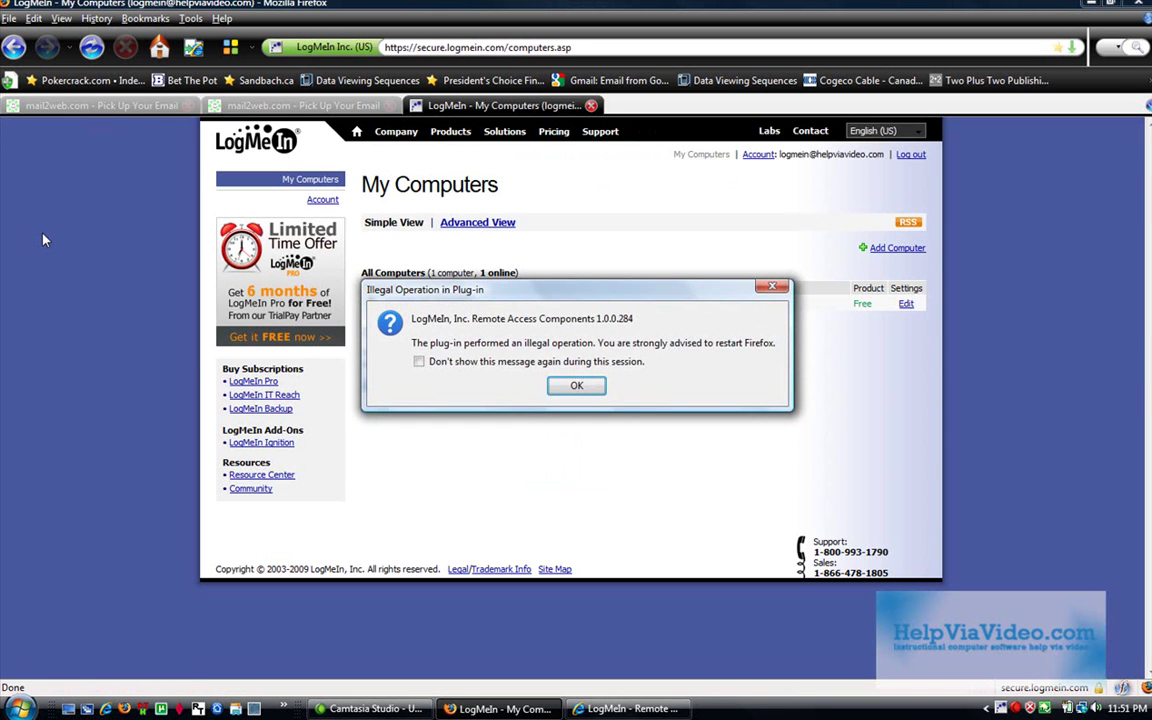
Step: Dismiss the Illegal Operation in Plug-in error and view the LogMeIn tray menu without choosing anything
click(578, 388)
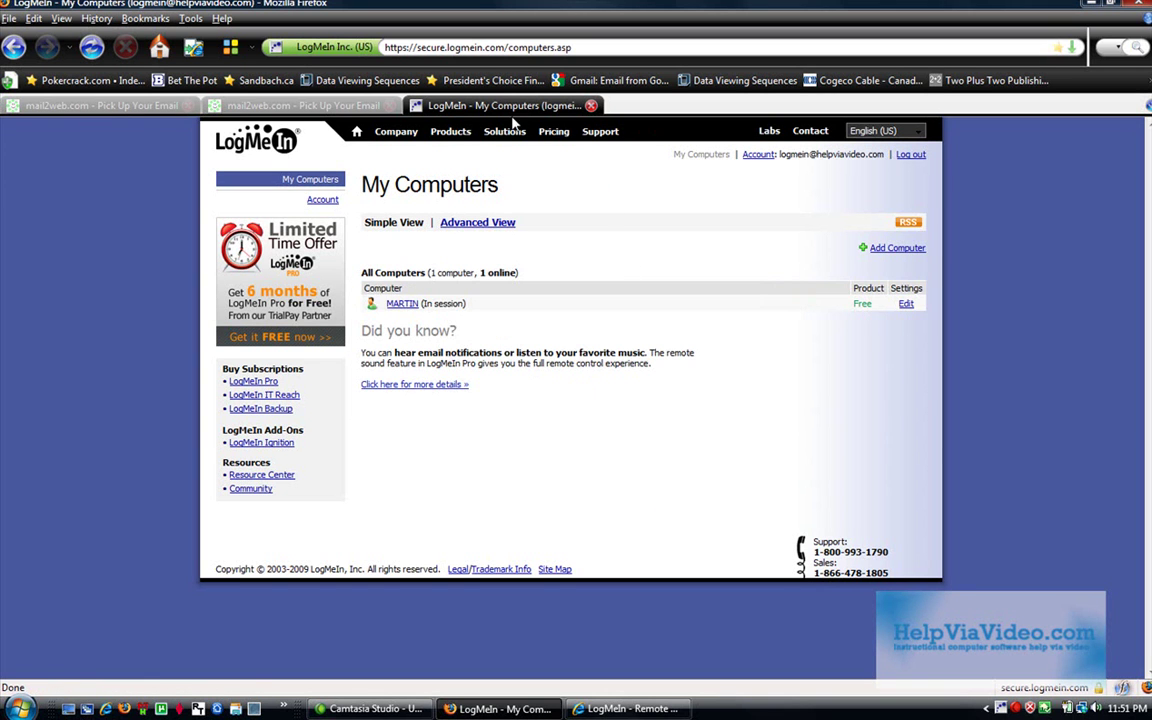
mouse_move(546, 148)
right_click(1001, 709)
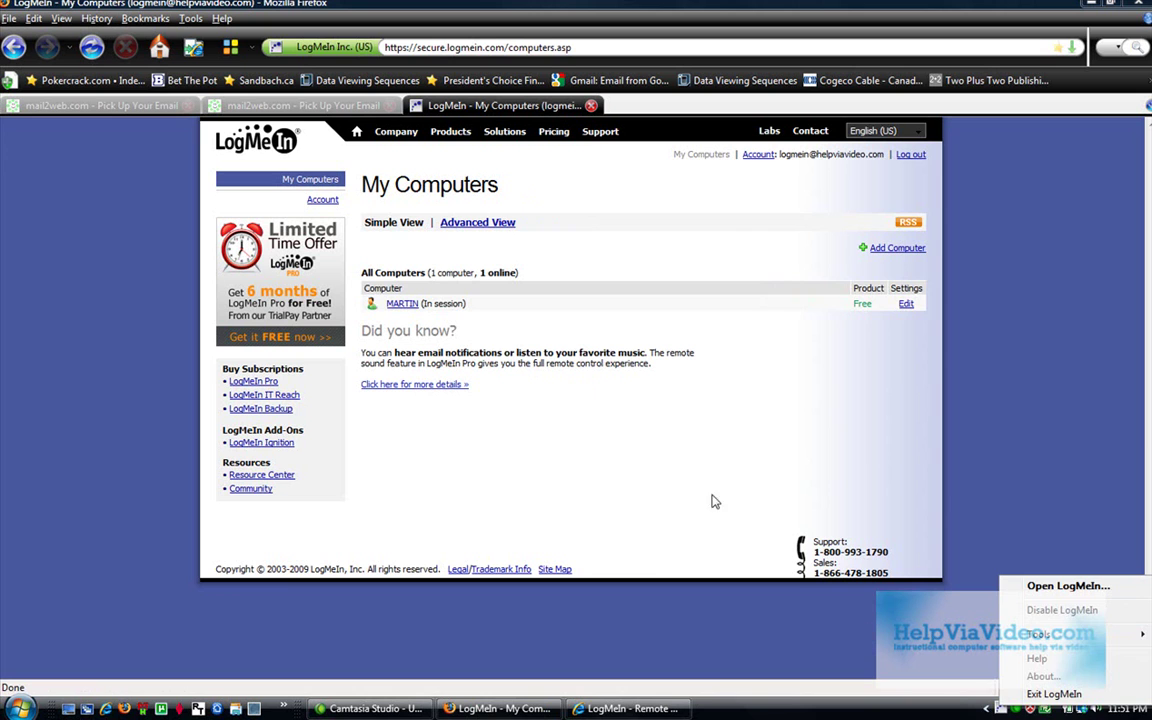
click(589, 470)
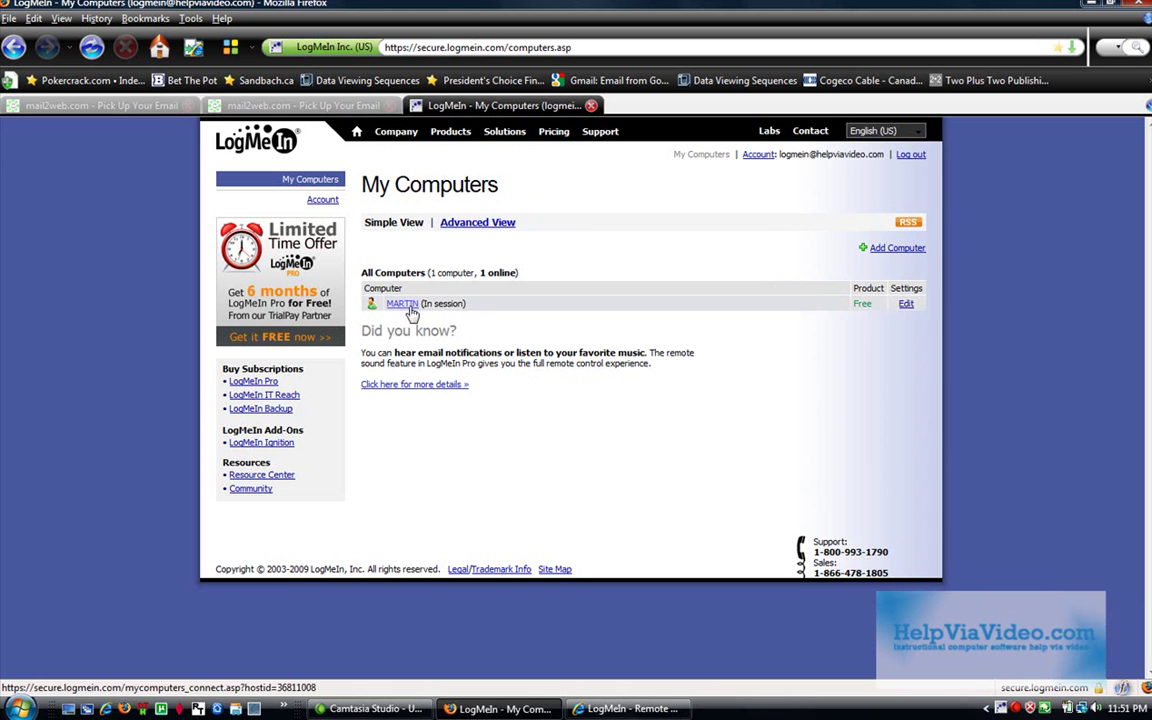
right_click(1001, 706)
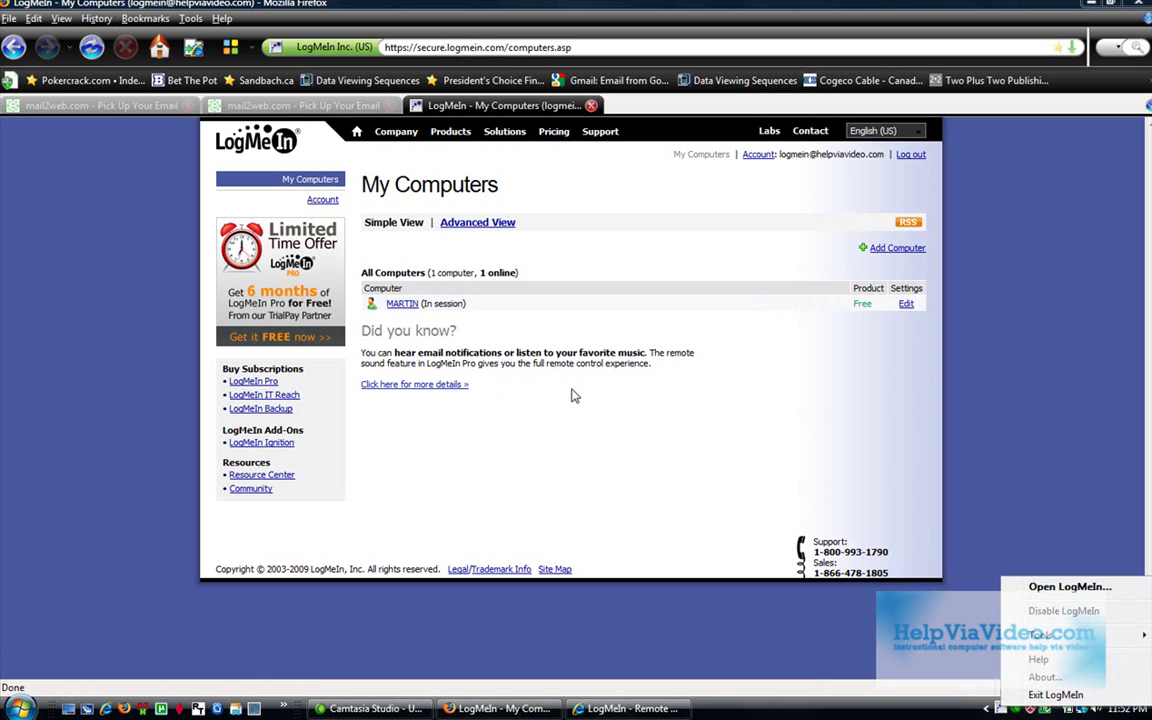
click(583, 445)
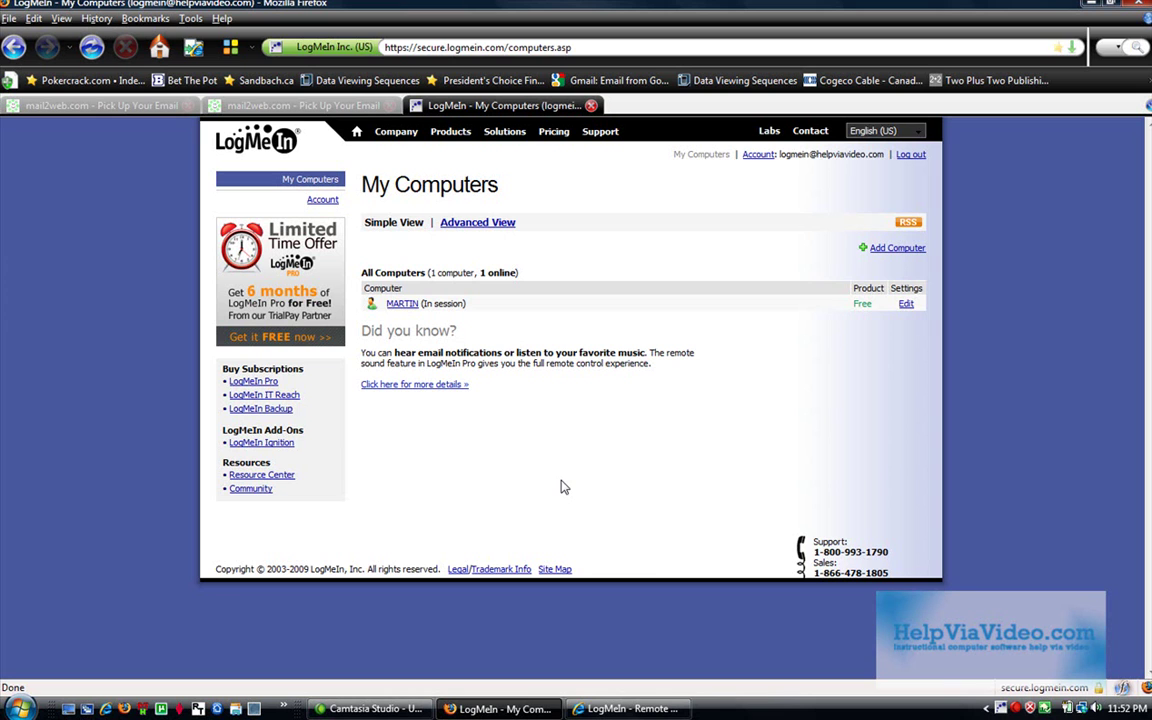
right_click(1017, 708)
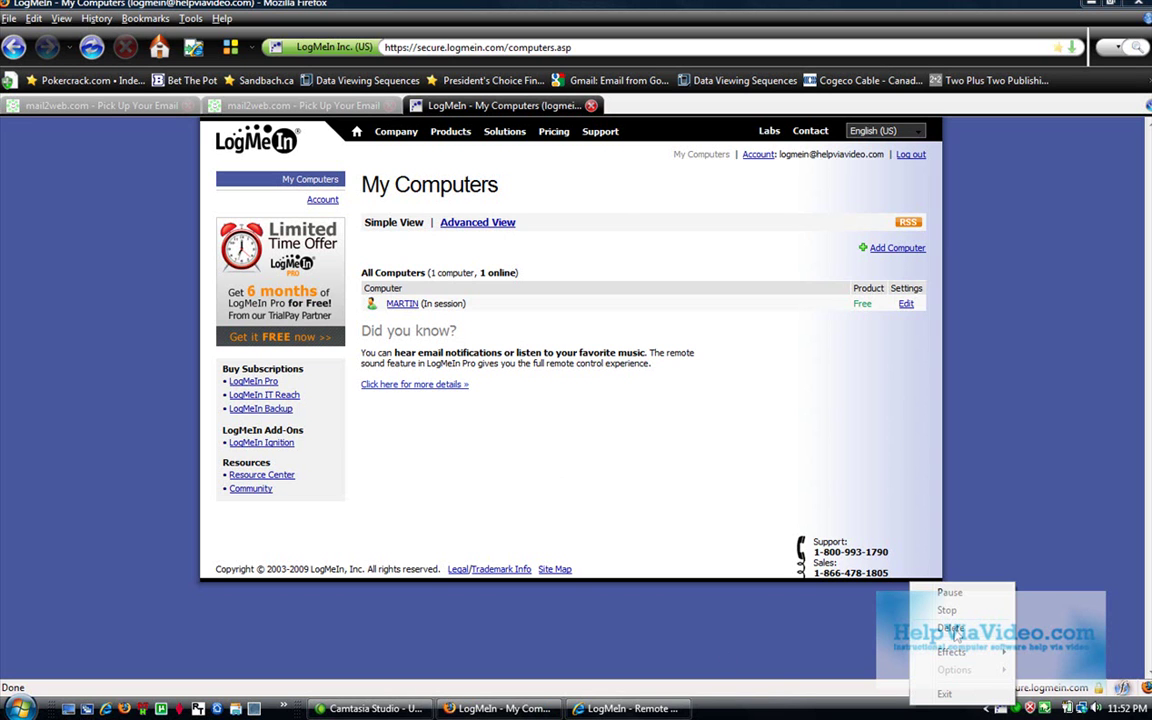